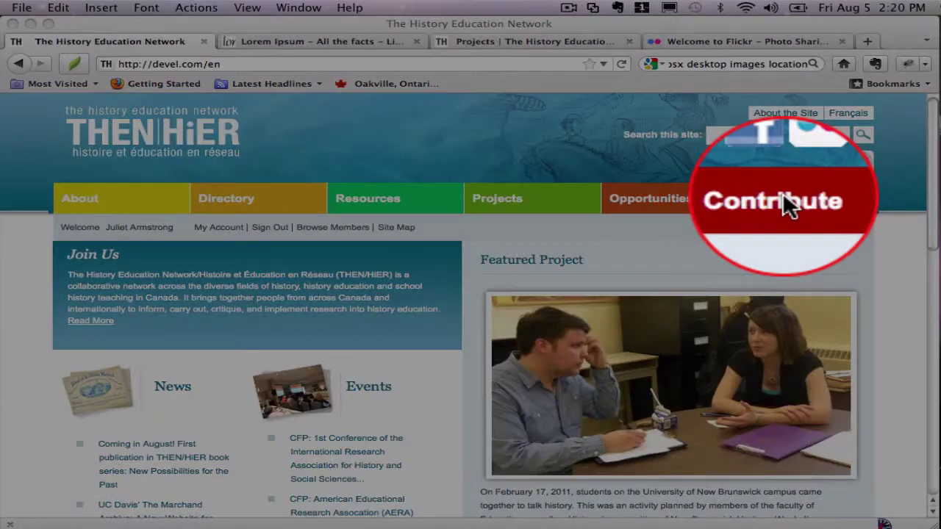
Go to the site's Contribute section and open the form for creating a new blog post.
{"action": "left_click", "coordinate": [783, 197]}
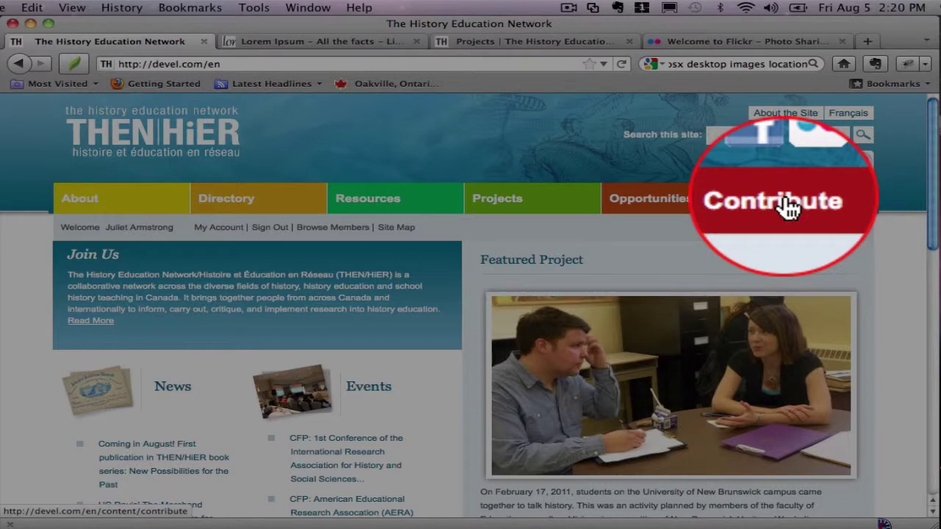
{"action": "left_click", "coordinate": [785, 200]}
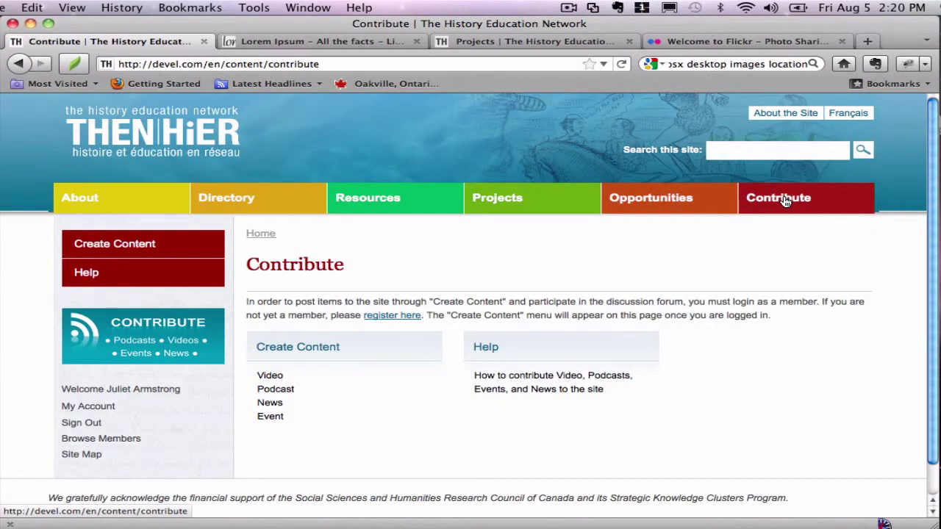
{"action": "left_click", "coordinate": [298, 351]}
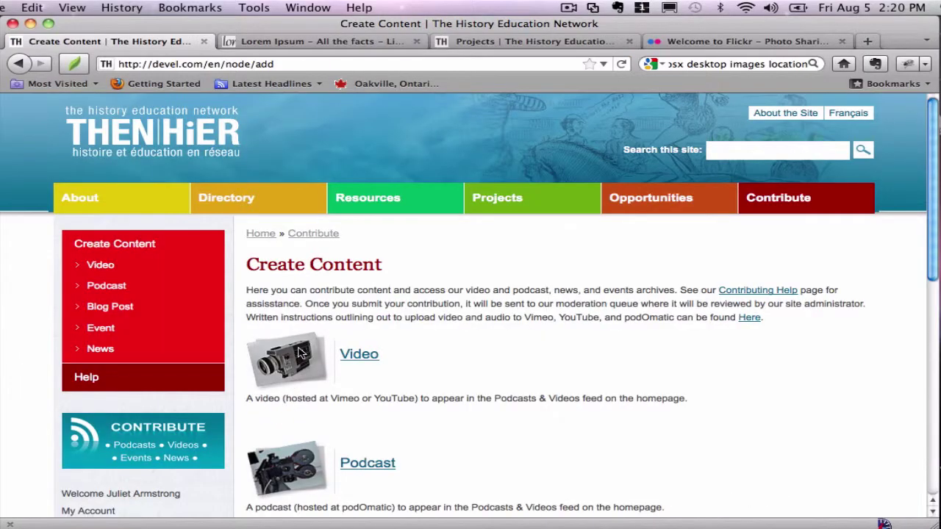
{"action": "scroll", "coordinate": [299, 353], "scroll_direction": "down", "scroll_amount": 5}
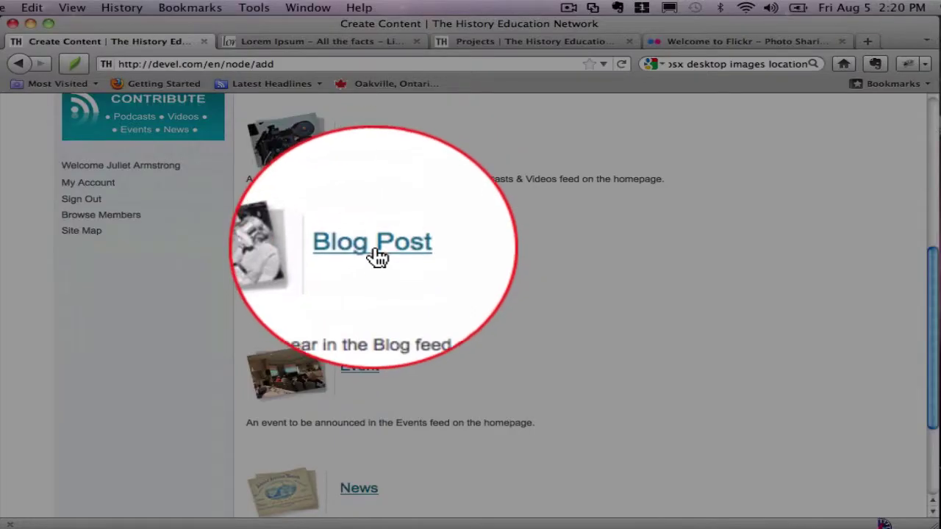
{"action": "left_click", "coordinate": [375, 249]}
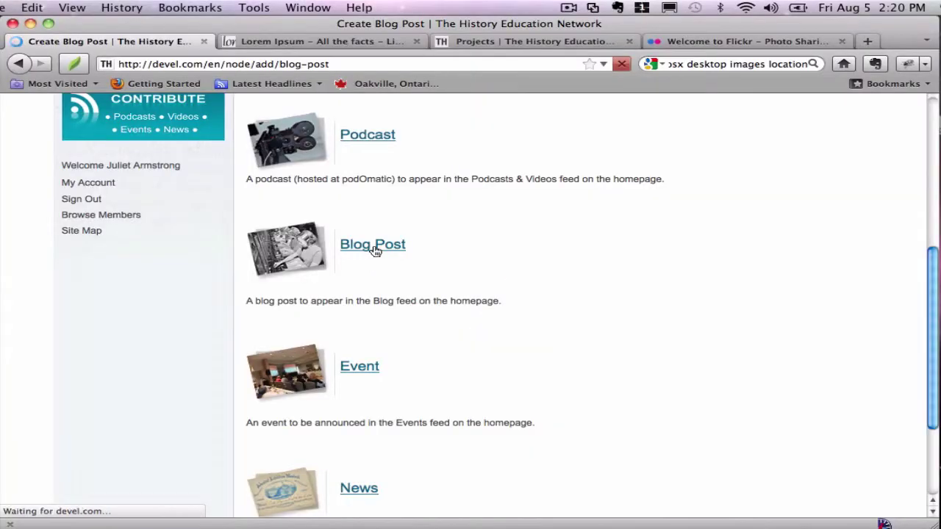
Title the new blog post "A Sample Blog Post".
{"action": "scroll", "coordinate": [374, 251], "scroll_direction": "down", "scroll_amount": 10}
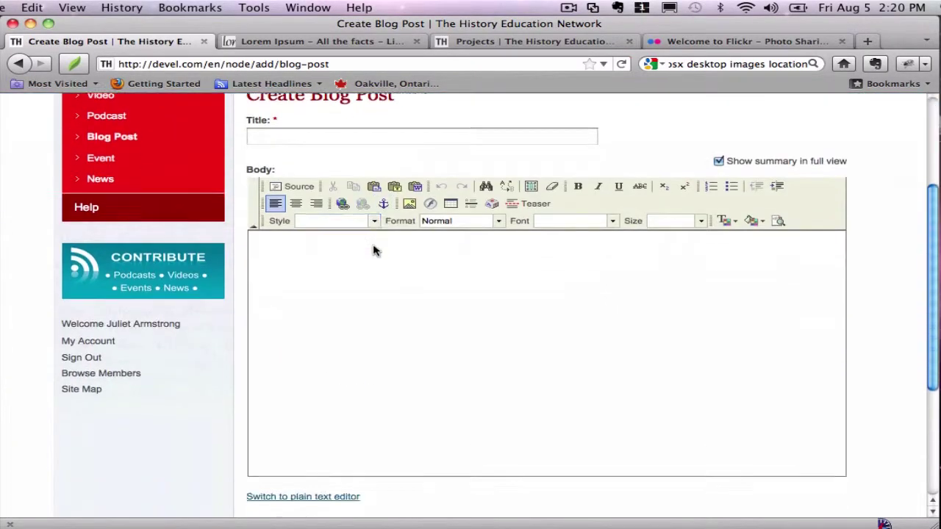
{"action": "scroll", "coordinate": [374, 251], "scroll_direction": "up", "scroll_amount": 4}
{"action": "scroll", "coordinate": [373, 250], "scroll_direction": "up", "scroll_amount": 5}
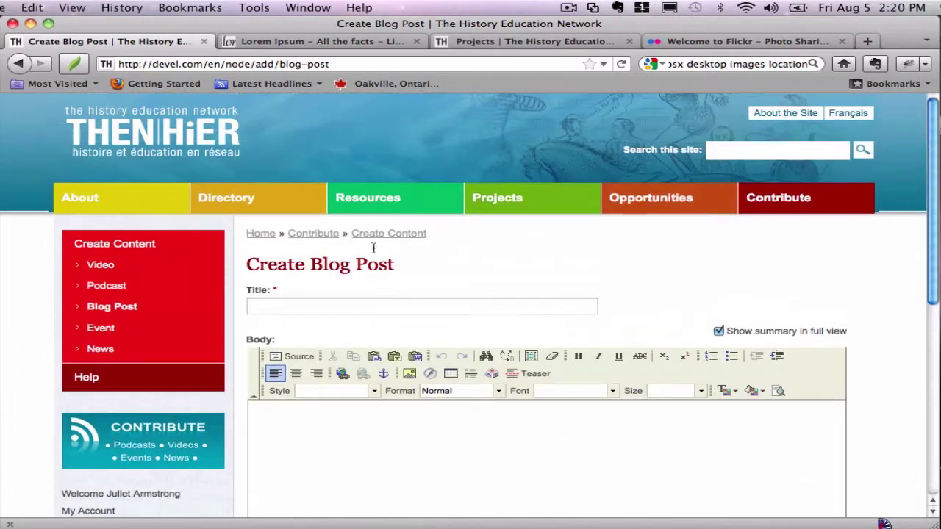
{"action": "scroll", "coordinate": [373, 248], "scroll_direction": "down", "scroll_amount": 2}
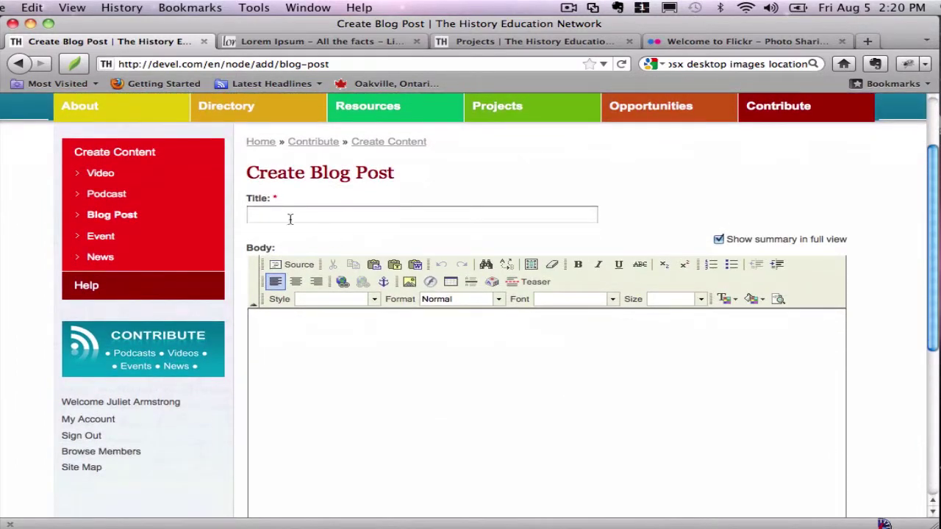
{"action": "left_click", "coordinate": [427, 214]}
{"action": "type", "text": "A"}
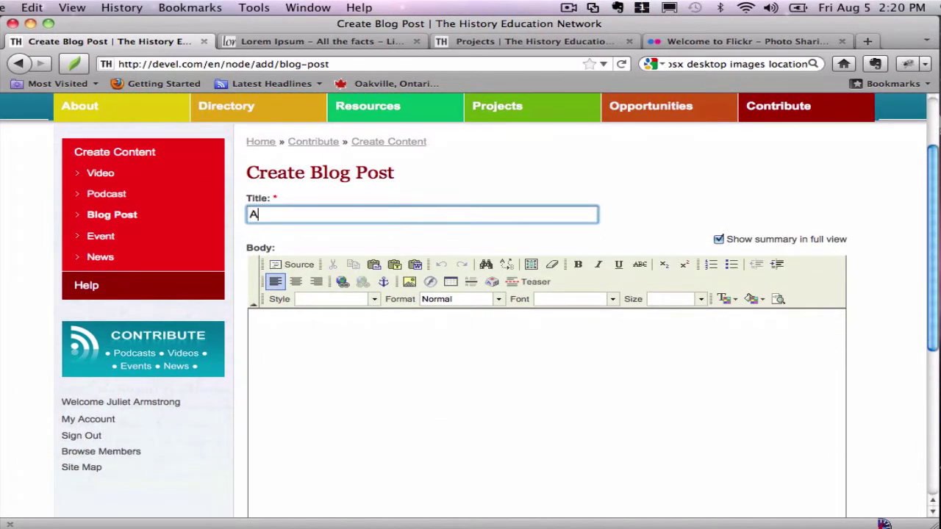
{"action": "type", "text": " Sample Blo"}
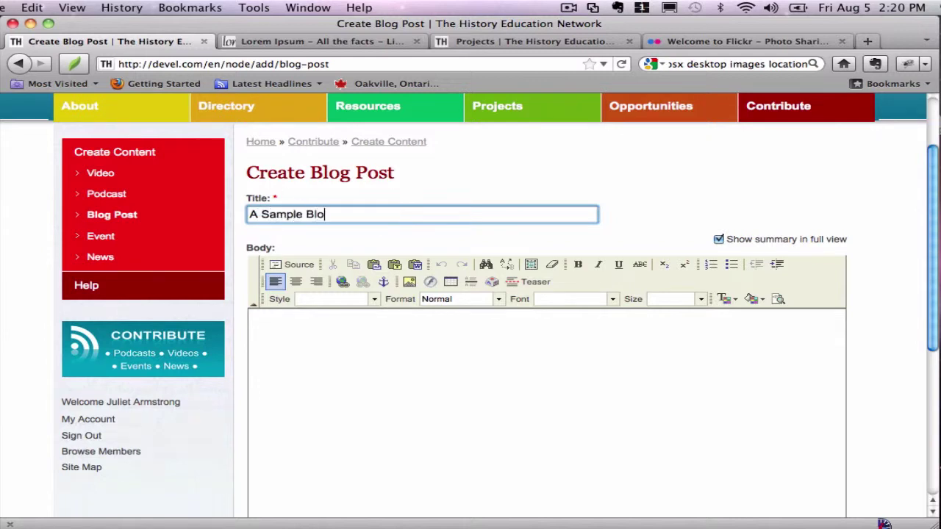
{"action": "type", "text": "g Post"}
Fill the post body with the Lorem Ipsum paragraphs from the Lipsum page and place the cursor at the start of the text.
{"action": "left_click", "coordinate": [359, 360]}
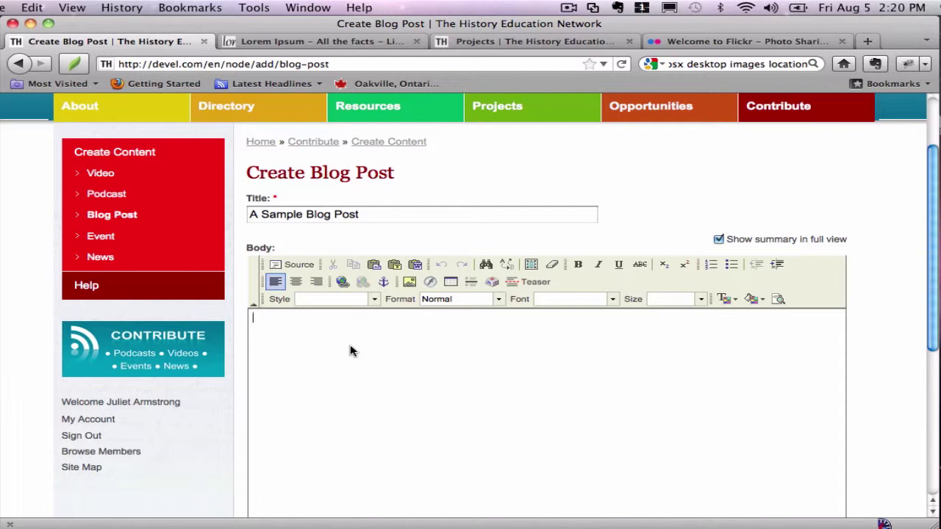
{"action": "left_click", "coordinate": [273, 41]}
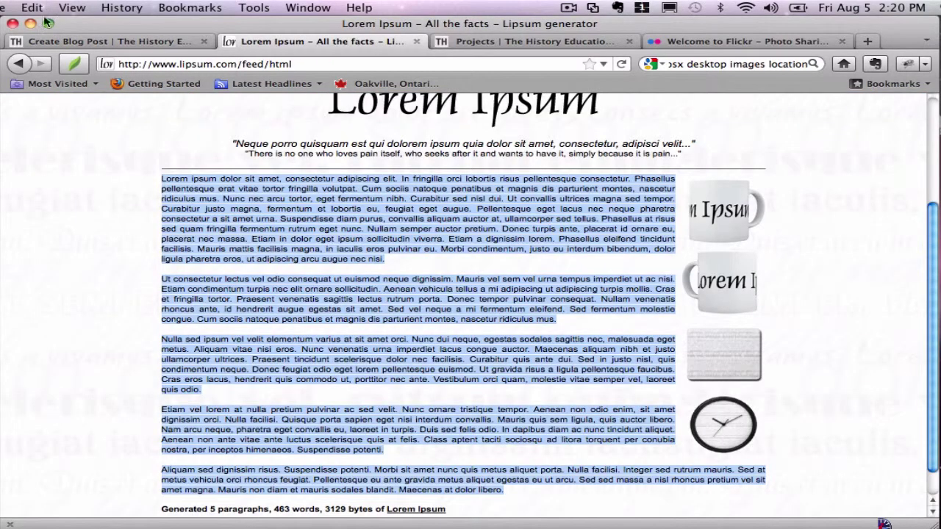
{"action": "left_click", "coordinate": [107, 41]}
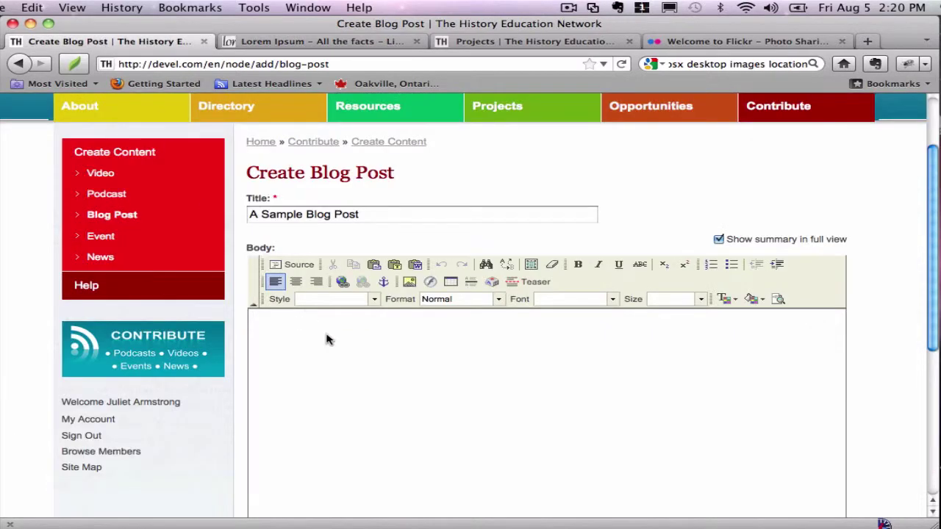
{"action": "key", "text": "super+v"}
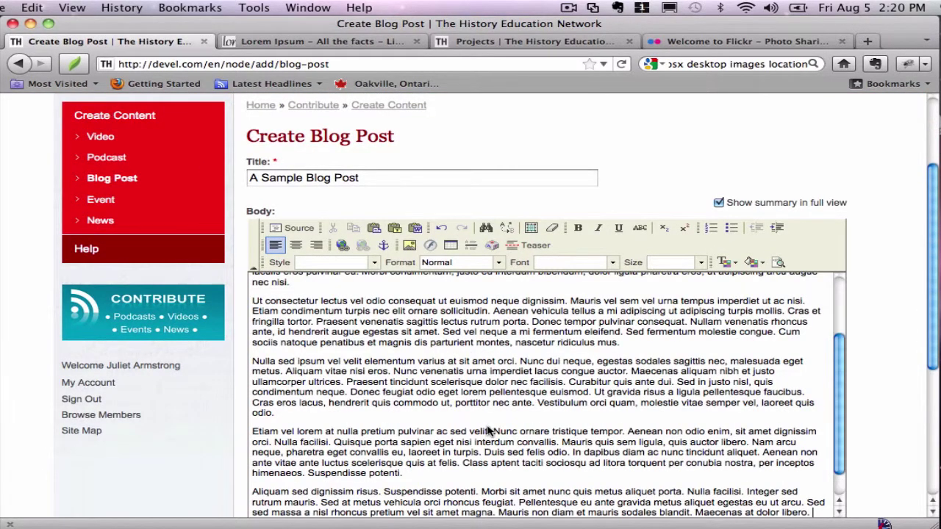
{"action": "scroll", "coordinate": [486, 430], "scroll_direction": "up", "scroll_amount": 3}
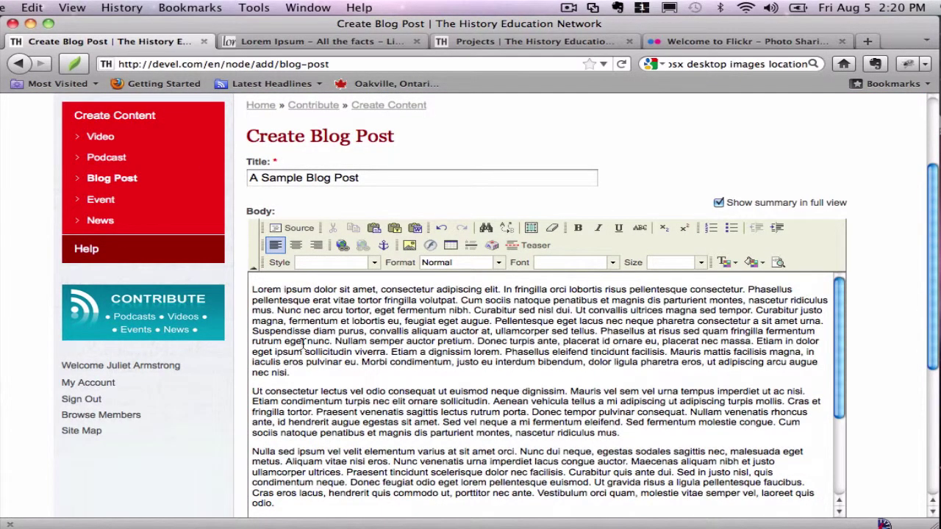
{"action": "left_click", "coordinate": [252, 290]}
Expand the post's file attachments and browse for a new file in Macintosh HD's /Library/Desktop Pictures/Plants folder.
{"action": "scroll", "coordinate": [235, 272], "scroll_direction": "down", "scroll_amount": 5}
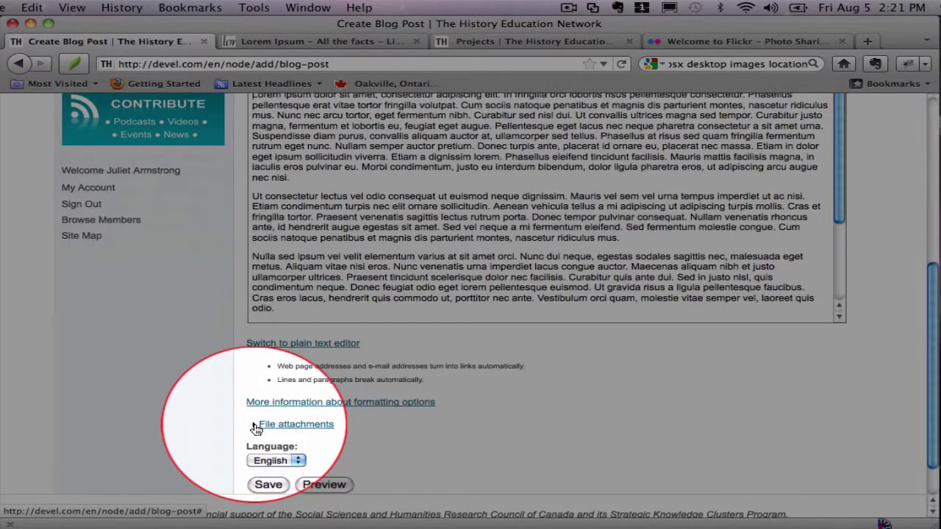
{"action": "left_click", "coordinate": [256, 426]}
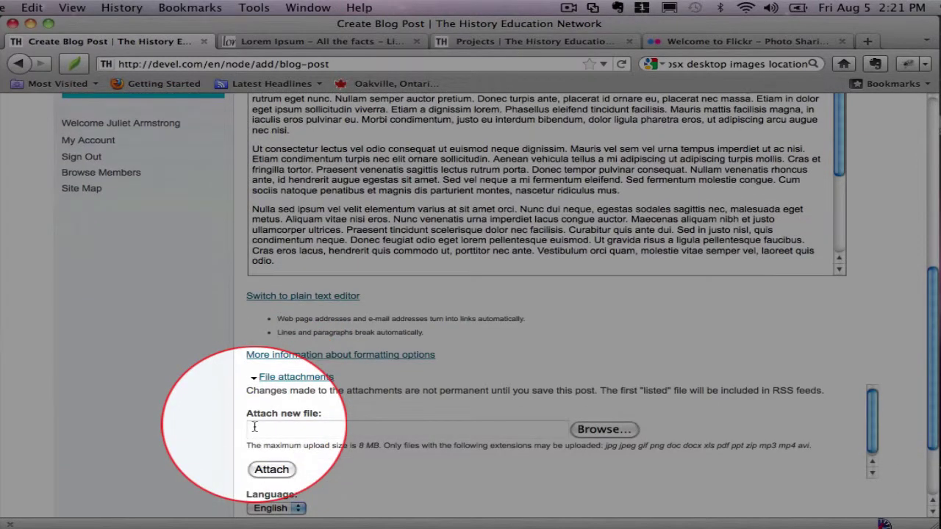
{"action": "left_click", "coordinate": [604, 430]}
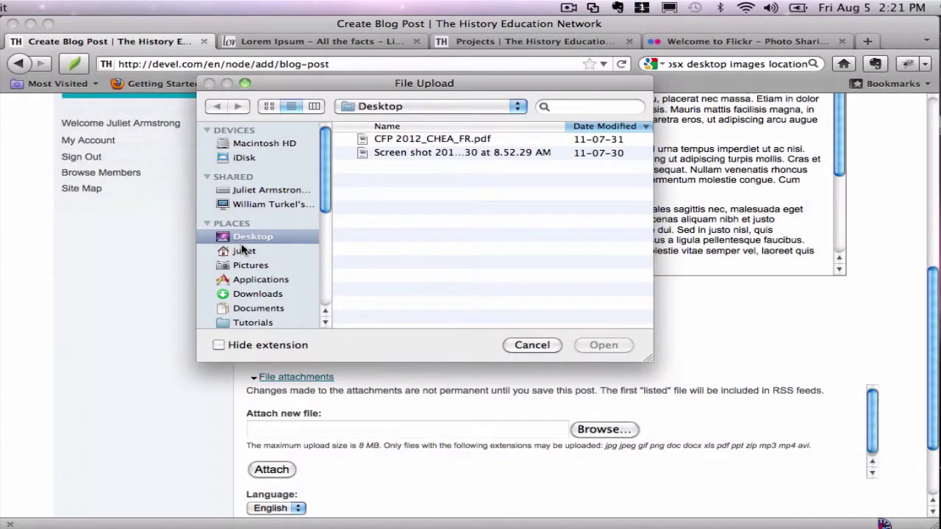
{"action": "left_click", "coordinate": [243, 142]}
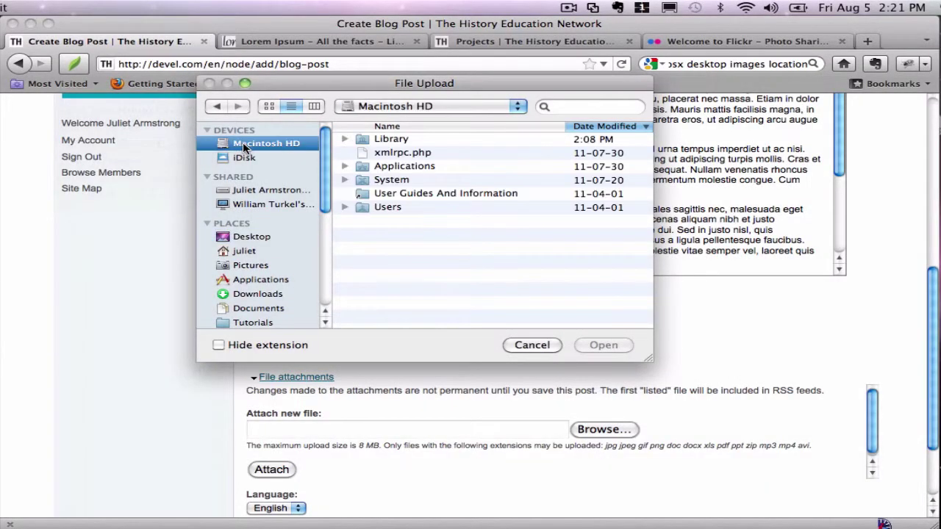
{"action": "double_click", "coordinate": [390, 139]}
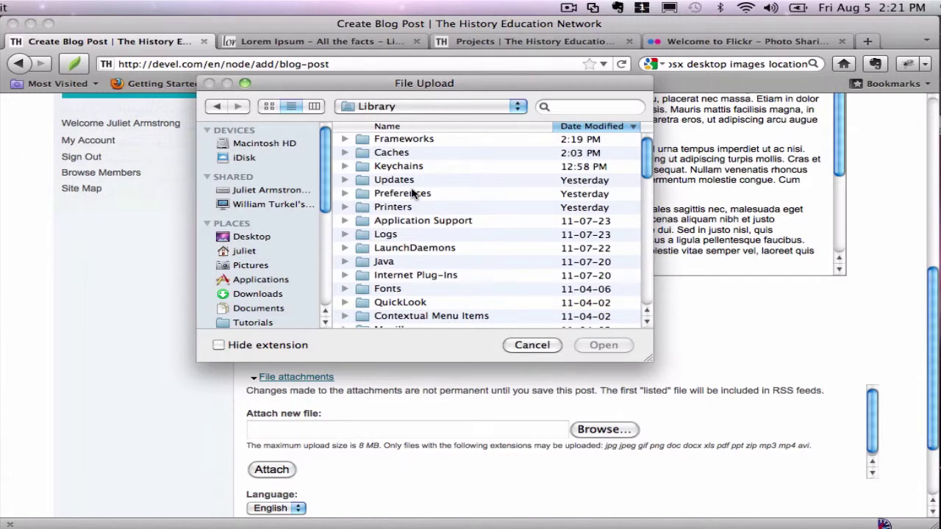
{"action": "scroll", "coordinate": [414, 192], "scroll_direction": "down", "scroll_amount": 1}
{"action": "scroll", "coordinate": [414, 193], "scroll_direction": "down", "scroll_amount": 5}
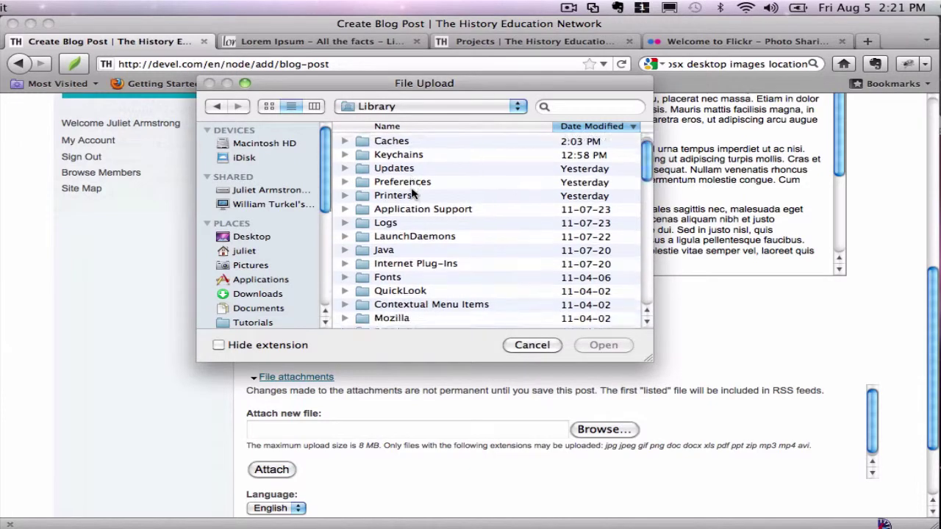
{"action": "scroll", "coordinate": [414, 193], "scroll_direction": "down", "scroll_amount": 2}
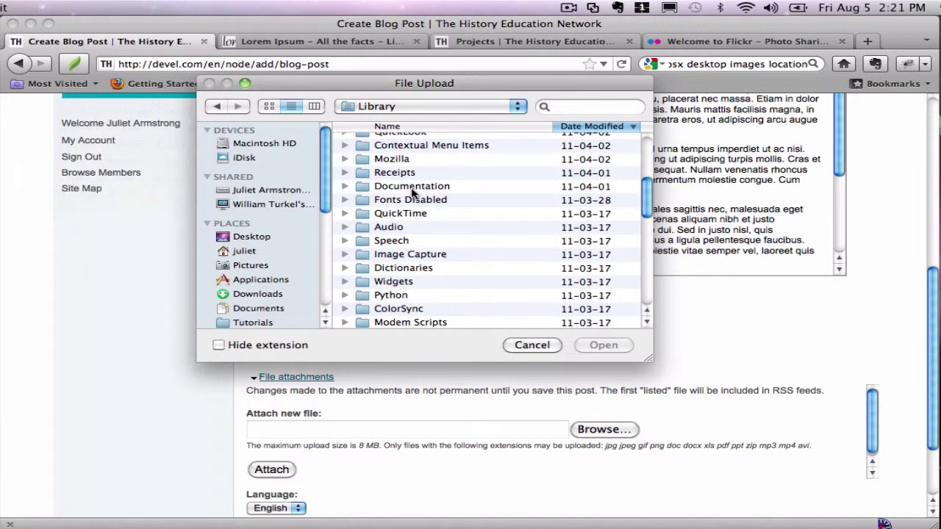
{"action": "scroll", "coordinate": [413, 192], "scroll_direction": "up", "scroll_amount": 5}
{"action": "scroll", "coordinate": [414, 192], "scroll_direction": "down", "scroll_amount": 10}
{"action": "double_click", "coordinate": [384, 318]}
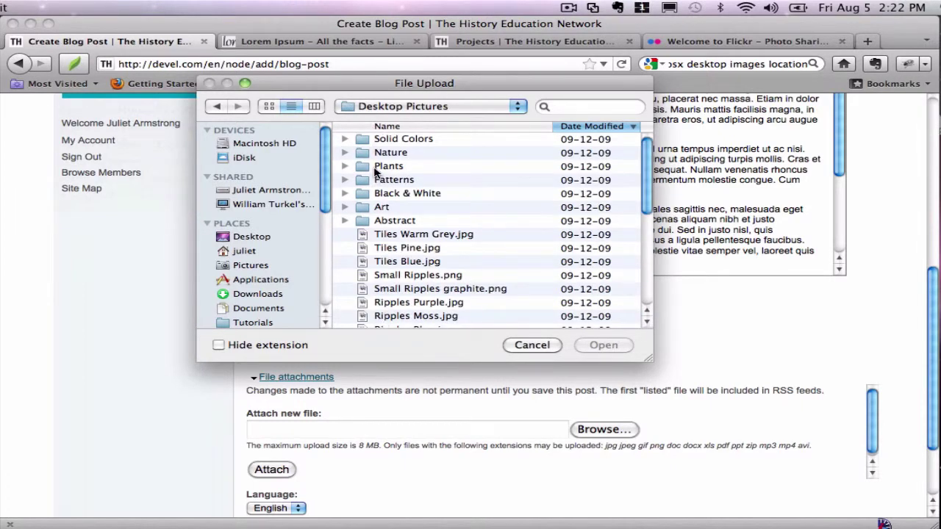
{"action": "double_click", "coordinate": [377, 168]}
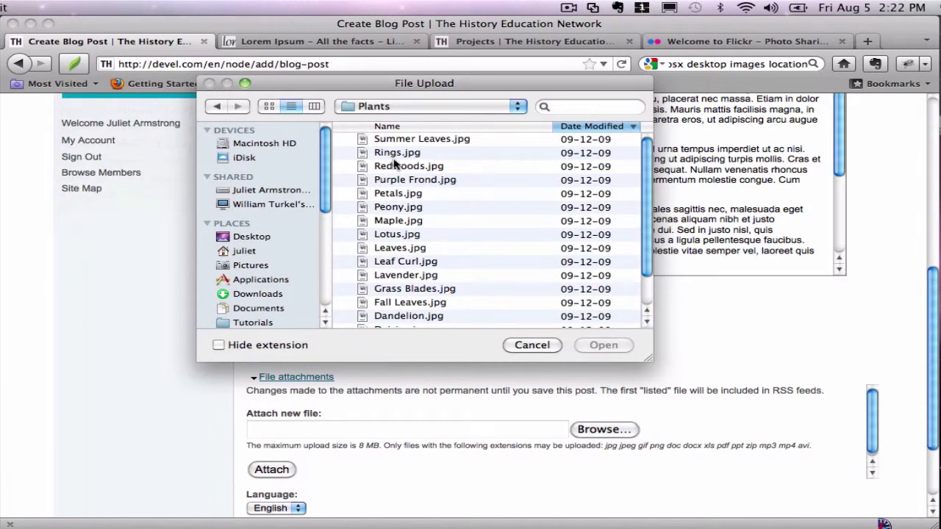
Show the plant pictures as thumbnails, choose Lotus.jpg and attach it to the post.
{"action": "left_click", "coordinate": [269, 105]}
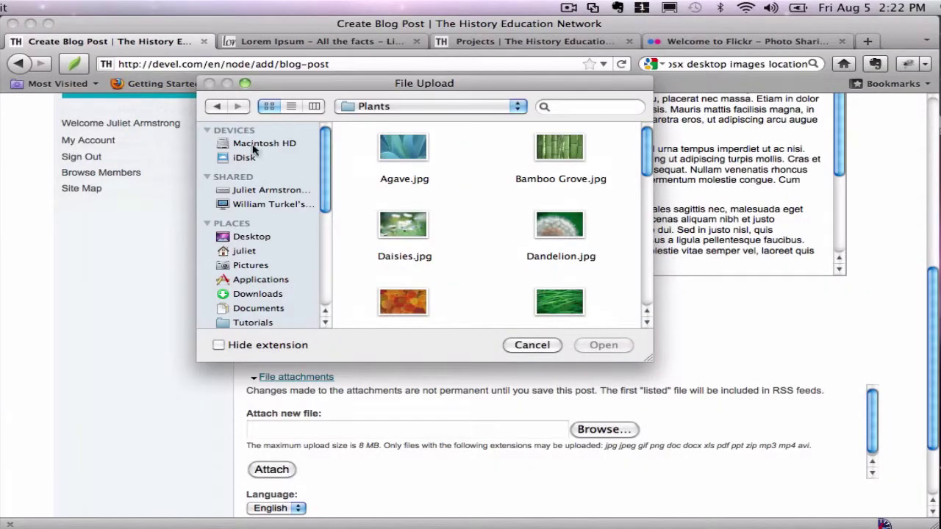
{"action": "scroll", "coordinate": [439, 174], "scroll_direction": "down", "scroll_amount": 1}
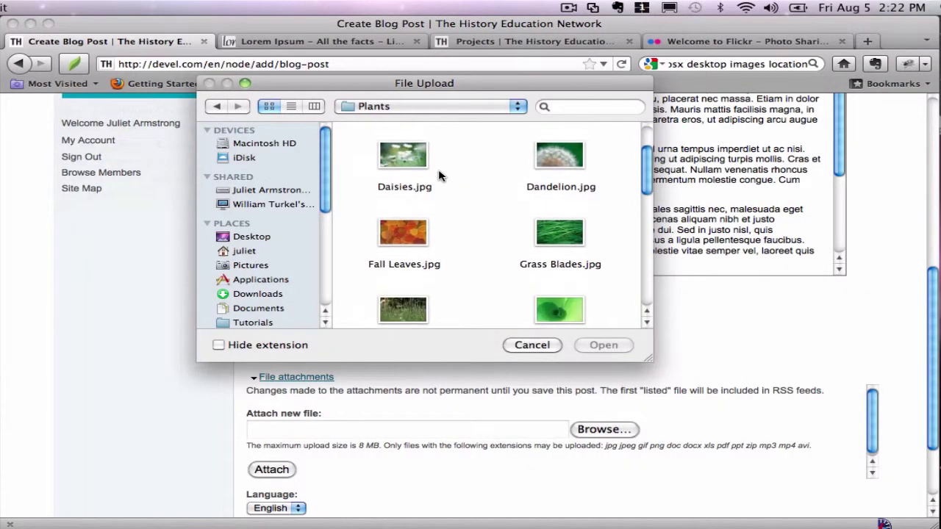
{"action": "scroll", "coordinate": [439, 174], "scroll_direction": "down", "scroll_amount": 1}
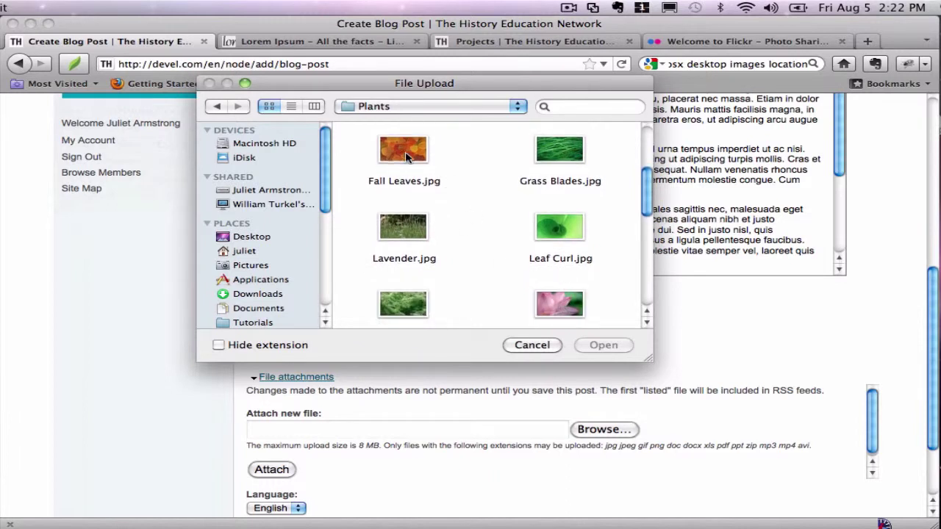
{"action": "left_click", "coordinate": [553, 307]}
{"action": "left_click", "coordinate": [603, 345]}
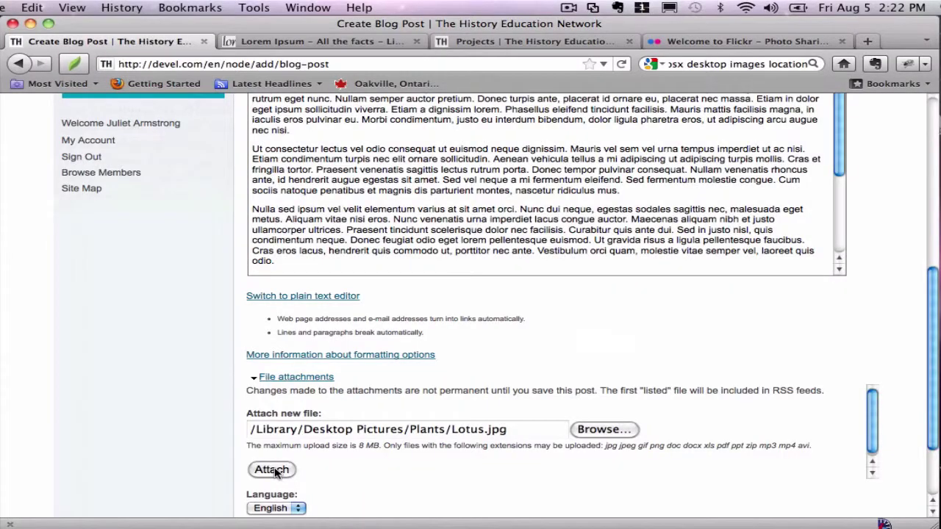
{"action": "left_click", "coordinate": [275, 471]}
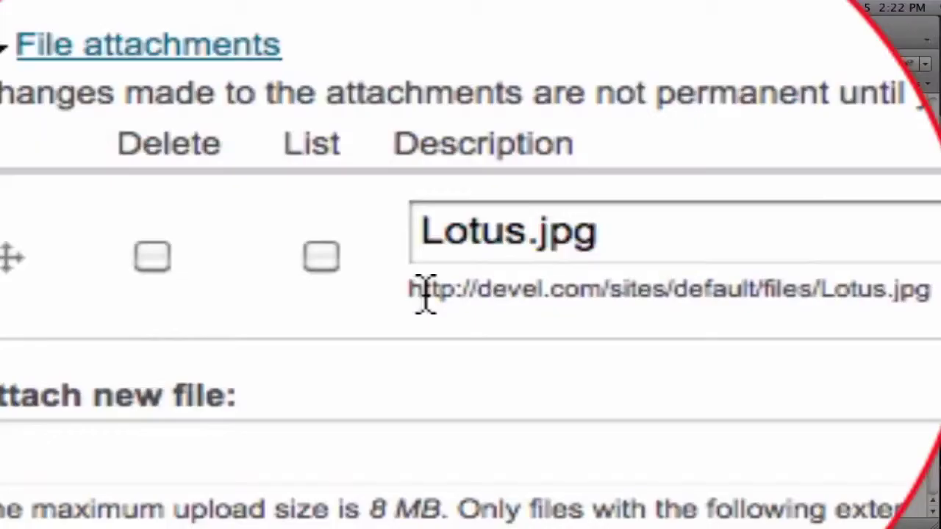
Copy the web address shown beneath the attached Lotus.jpg file.
{"action": "left_click_drag", "start_coordinate": [383, 447], "coordinate": [374, 447]}
{"action": "left_click_drag", "start_coordinate": [426, 294], "coordinate": [931, 290]}
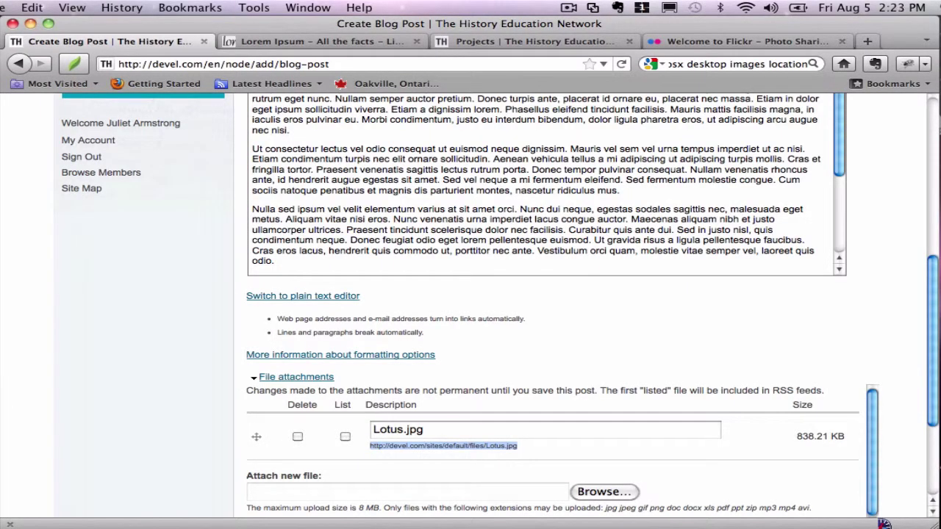
{"action": "key", "text": "super+c"}
{"action": "scroll", "coordinate": [373, 446], "scroll_direction": "up", "scroll_amount": 5}
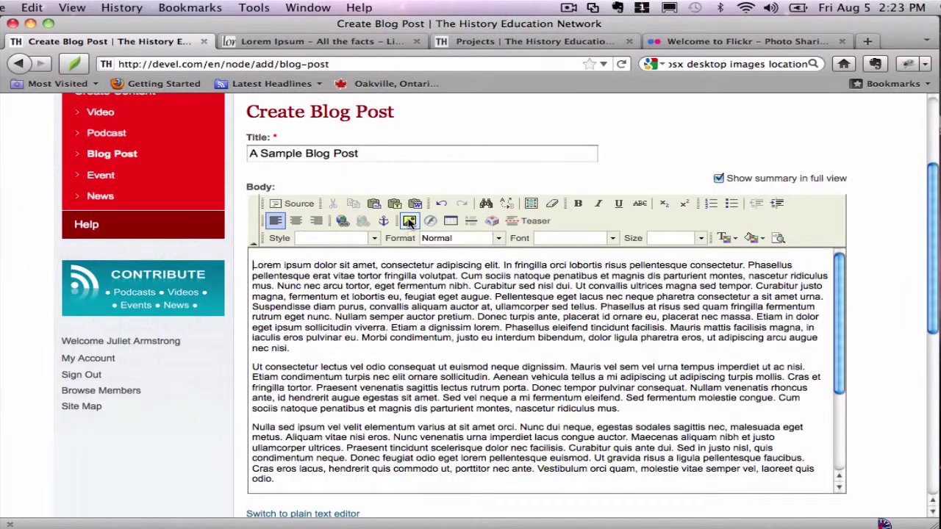
{"action": "left_click", "coordinate": [410, 220]}
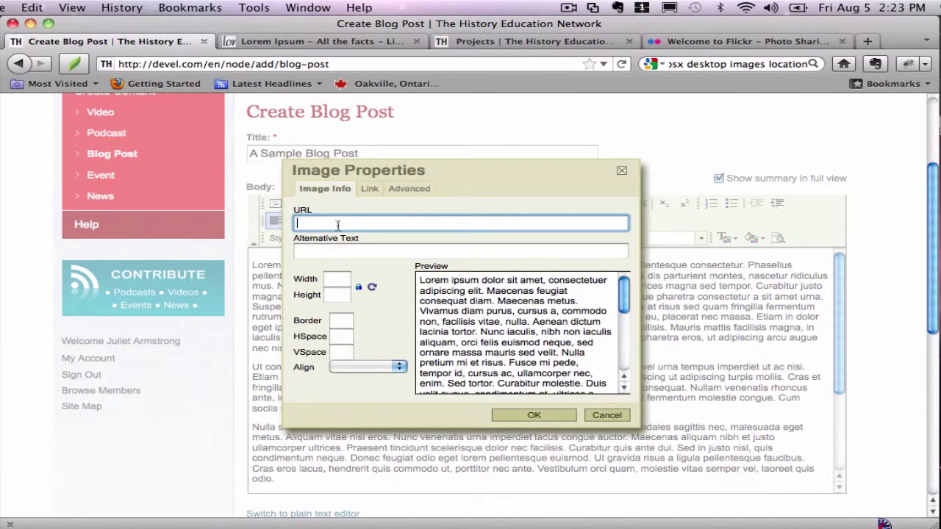
{"action": "key", "text": "super+v"}
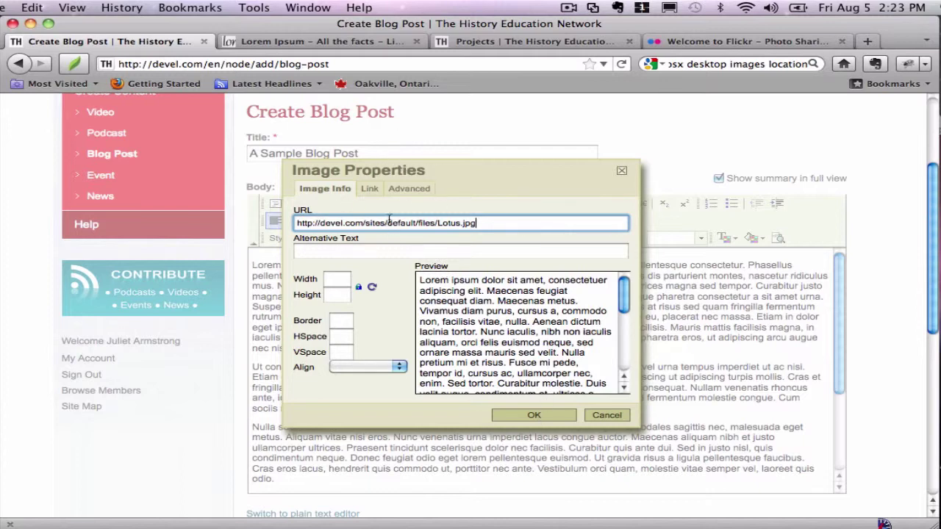
{"action": "left_click", "coordinate": [370, 190]}
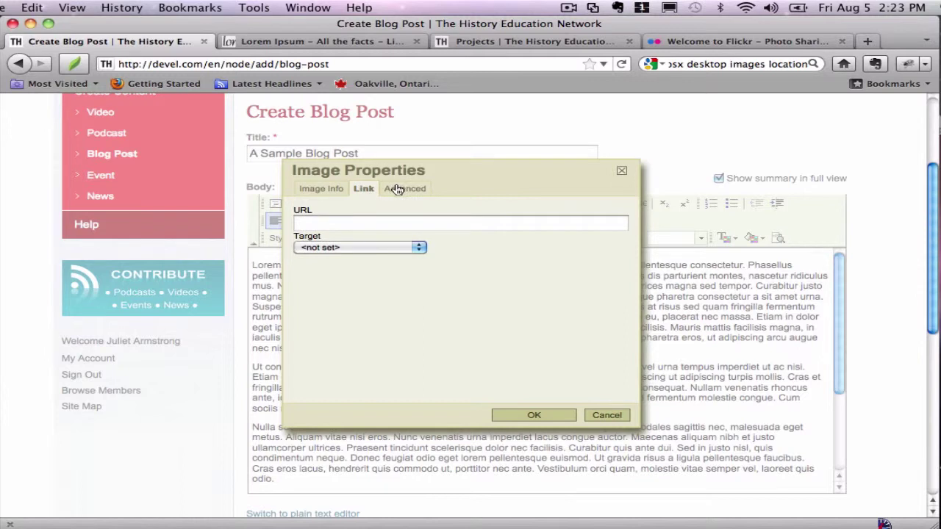
{"action": "left_click", "coordinate": [400, 190]}
{"action": "left_click", "coordinate": [324, 189]}
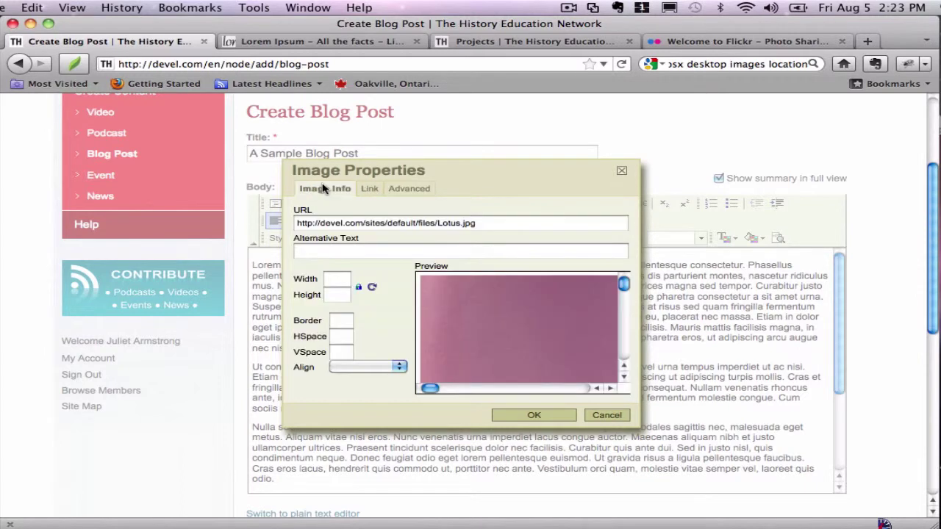
Insert the Lotus.jpg image into the post body and inspect it across to its far corner.
{"action": "left_click", "coordinate": [534, 416]}
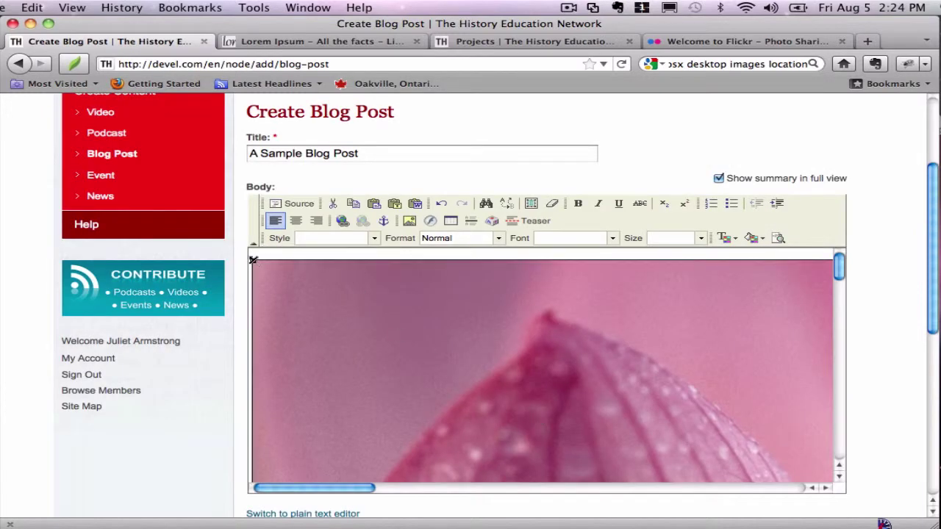
{"action": "left_click_drag", "start_coordinate": [253, 260], "coordinate": [475, 355]}
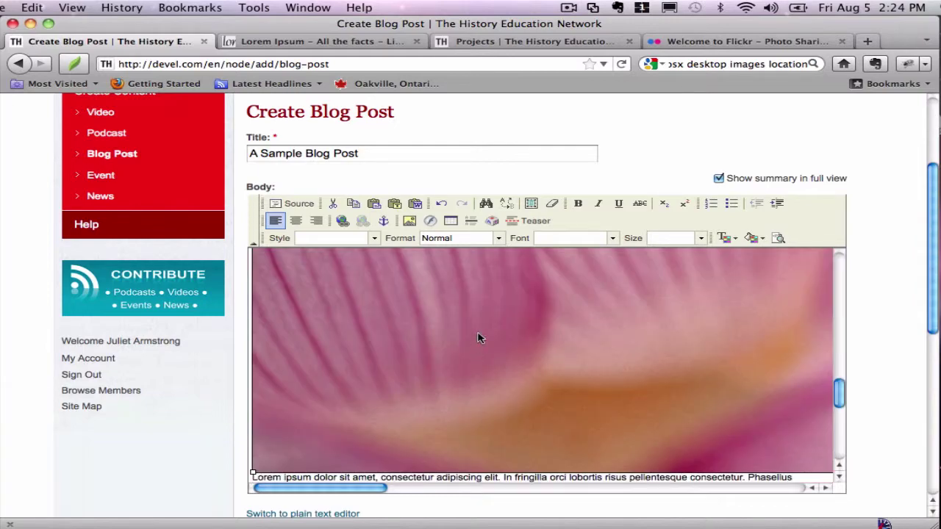
{"action": "scroll", "coordinate": [551, 328], "scroll_direction": "down", "scroll_amount": 3}
{"action": "scroll", "coordinate": [550, 329], "scroll_direction": "up", "scroll_amount": 2}
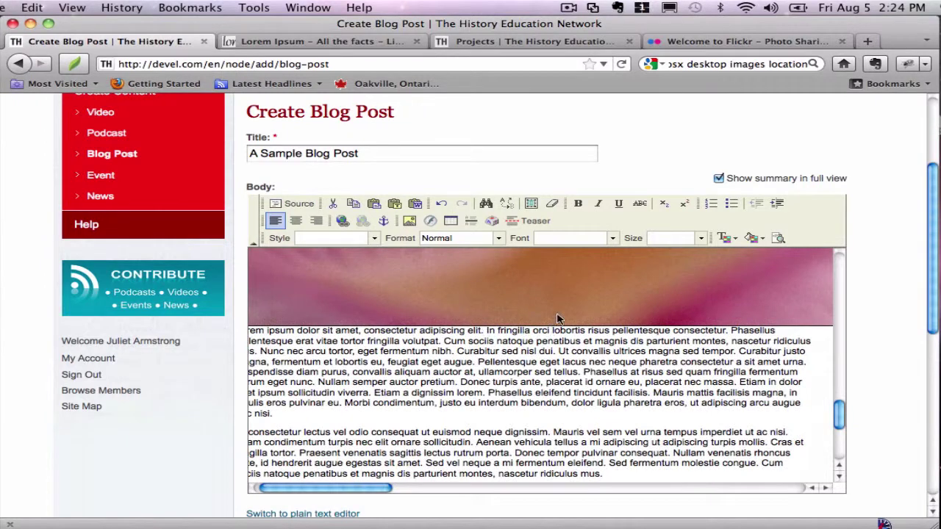
{"action": "scroll", "coordinate": [653, 293], "scroll_direction": "right", "scroll_amount": 10}
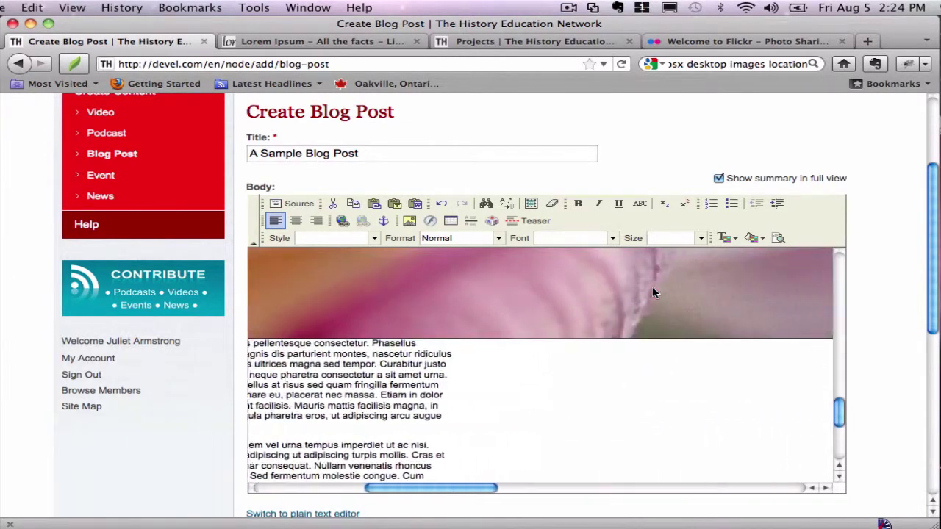
{"action": "scroll", "coordinate": [653, 293], "scroll_direction": "right", "scroll_amount": 15}
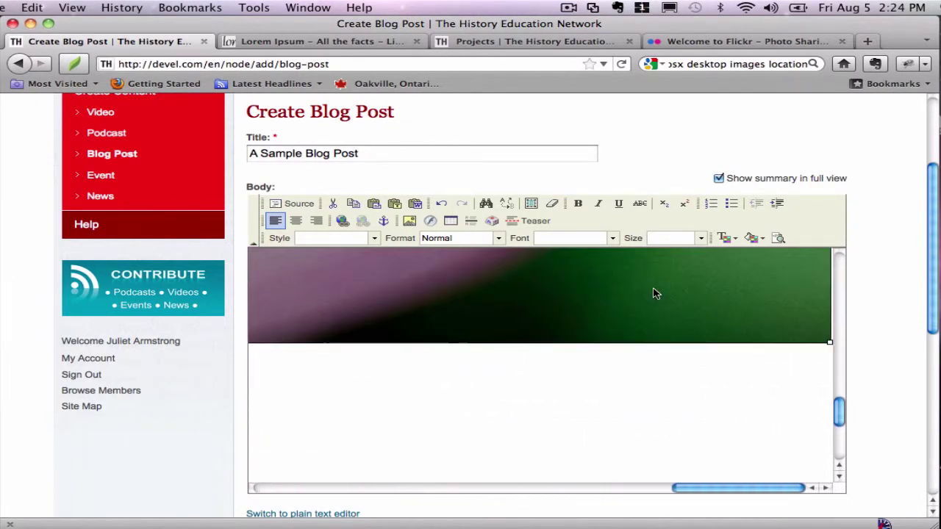
Try to shrink the inserted Lotus image by its corner handle directly in the body editor.
{"action": "right_click", "coordinate": [625, 316]}
{"action": "left_click", "coordinate": [742, 287]}
{"action": "left_click_drag", "start_coordinate": [828, 343], "coordinate": [364, 231]}
{"action": "scroll", "coordinate": [357, 231], "scroll_direction": "down", "scroll_amount": 3}
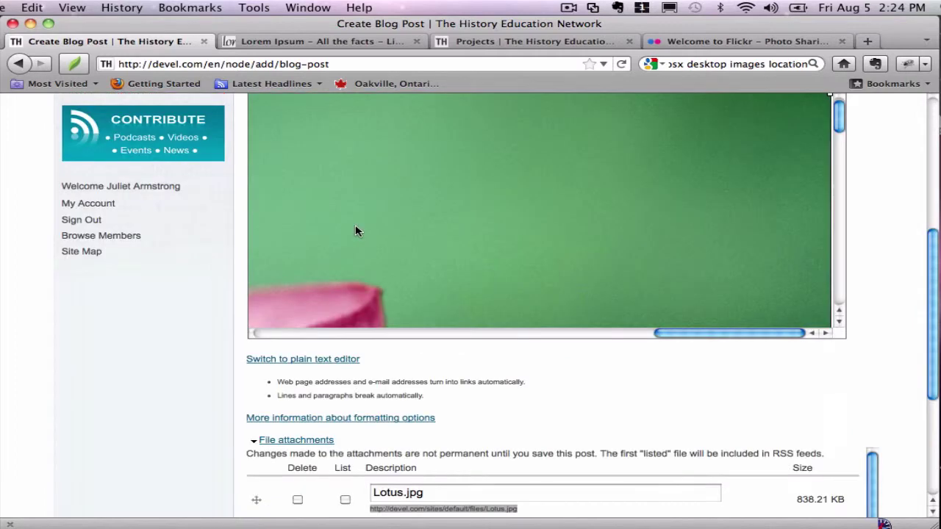
{"action": "scroll", "coordinate": [353, 180], "scroll_direction": "left", "scroll_amount": 10}
{"action": "scroll", "coordinate": [354, 180], "scroll_direction": "down", "scroll_amount": 3}
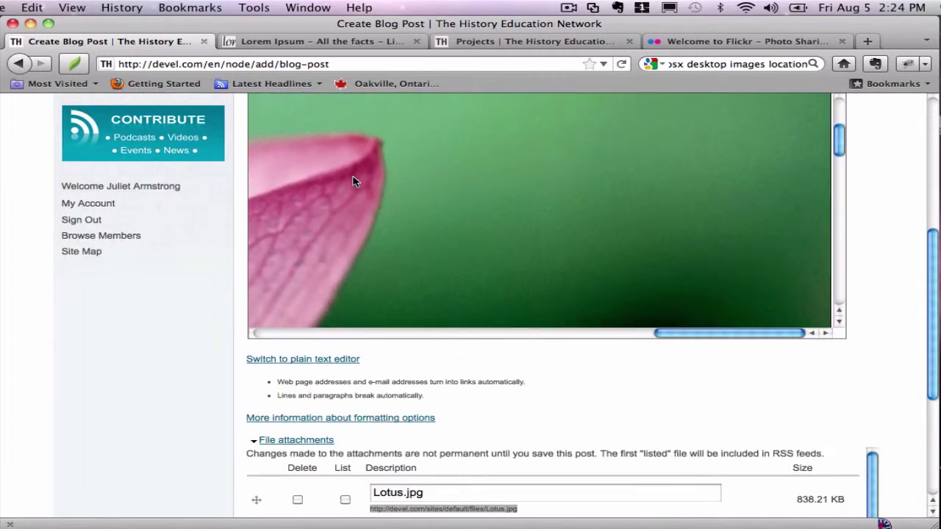
{"action": "scroll", "coordinate": [353, 182], "scroll_direction": "down", "scroll_amount": 2}
{"action": "right_click", "coordinate": [353, 181]}
{"action": "scroll", "coordinate": [341, 177], "scroll_direction": "up", "scroll_amount": 10}
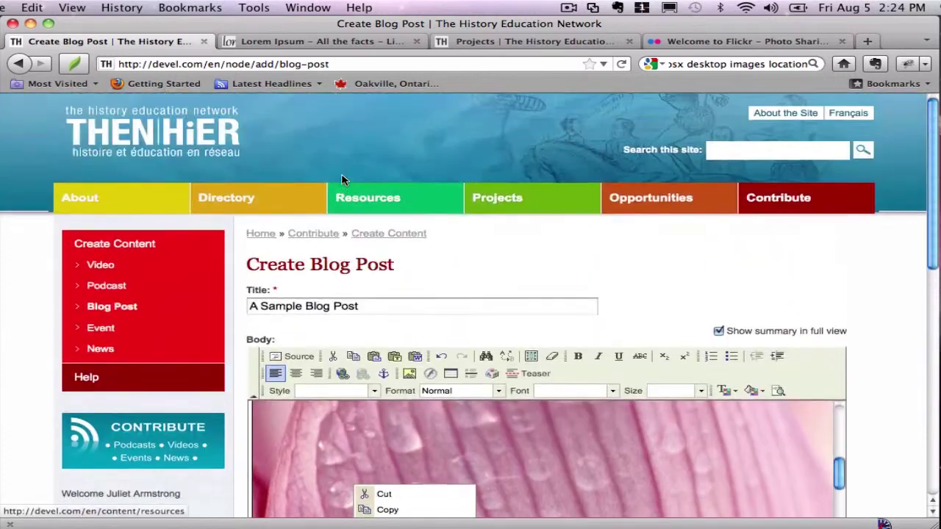
{"action": "left_click", "coordinate": [330, 456]}
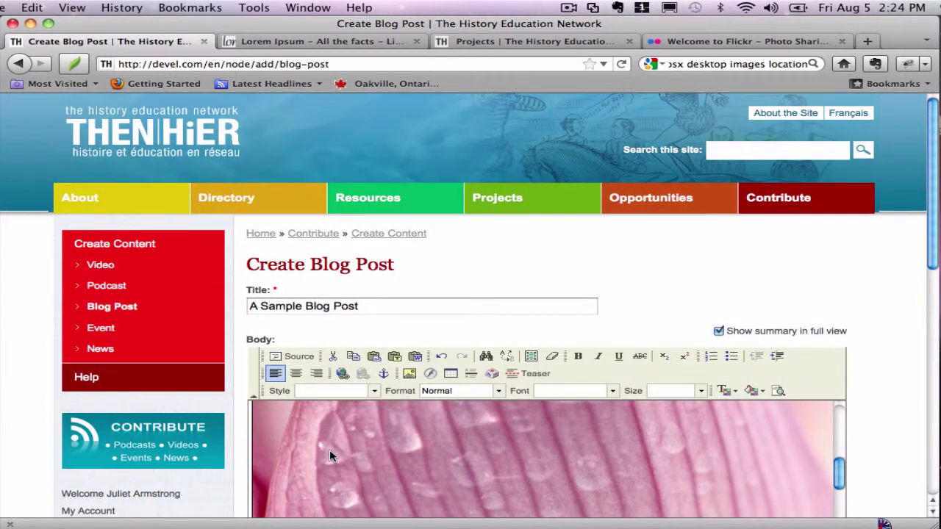
{"action": "scroll", "coordinate": [330, 457], "scroll_direction": "up", "scroll_amount": 5}
{"action": "scroll", "coordinate": [330, 455], "scroll_direction": "up", "scroll_amount": 5}
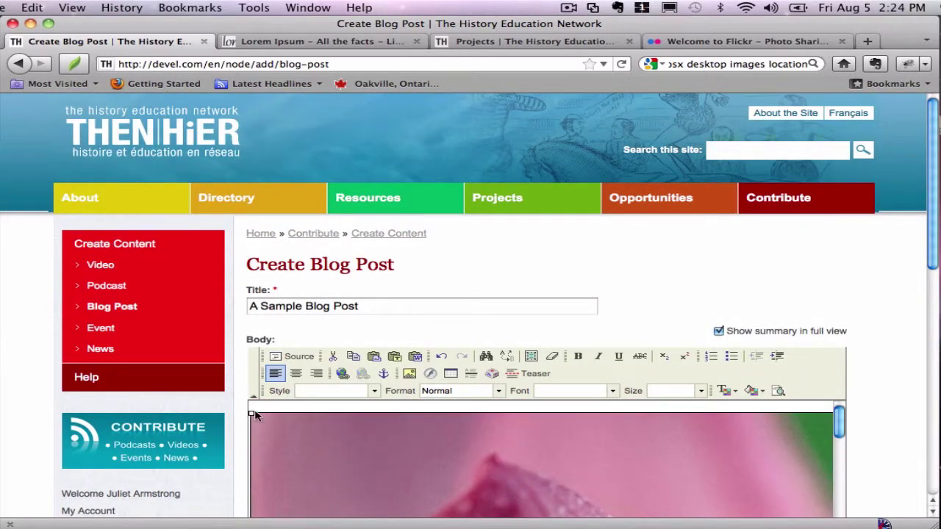
{"action": "scroll", "coordinate": [383, 460], "scroll_direction": "down", "scroll_amount": 5}
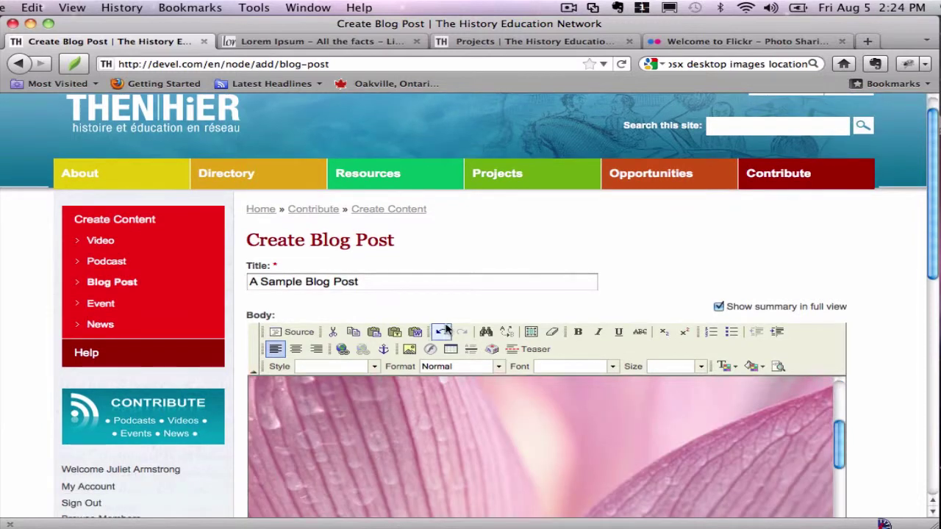
Set the inserted Lotus image's width to 300 in its image properties, keeping the proportions locked.
{"action": "left_click", "coordinate": [409, 350]}
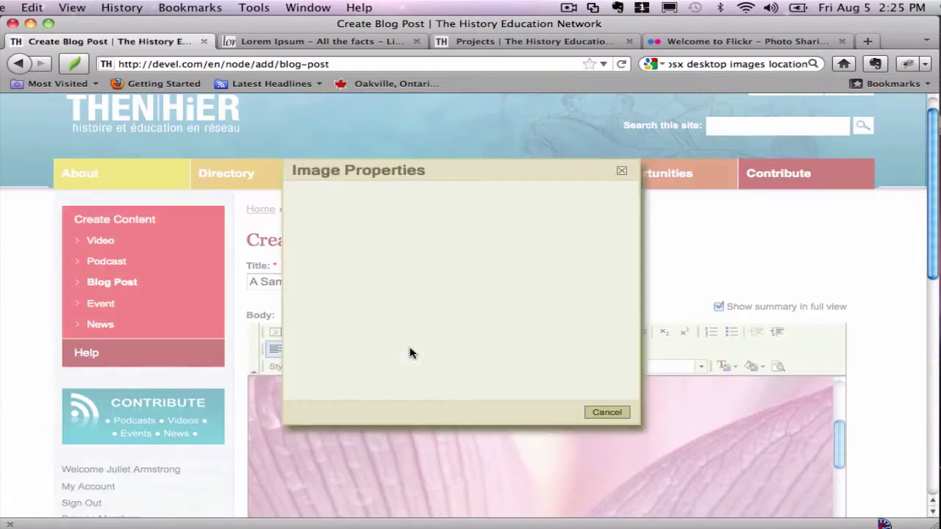
{"action": "left_click", "coordinate": [607, 416]}
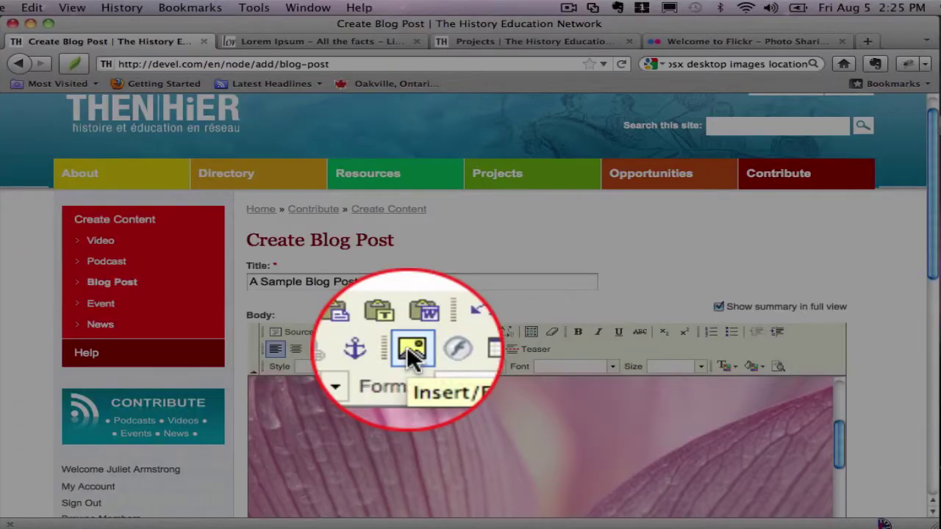
{"action": "left_click", "coordinate": [406, 346]}
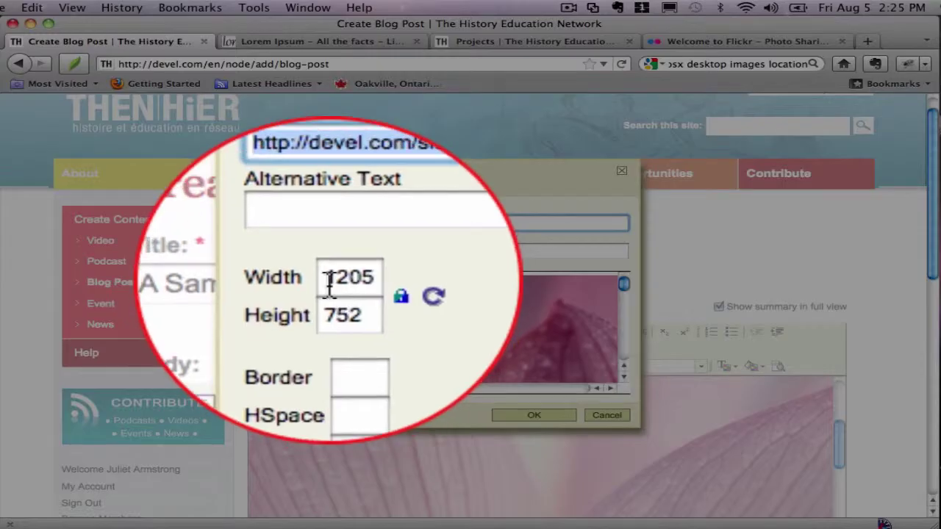
{"action": "left_click", "coordinate": [327, 283]}
{"action": "double_click", "coordinate": [327, 285]}
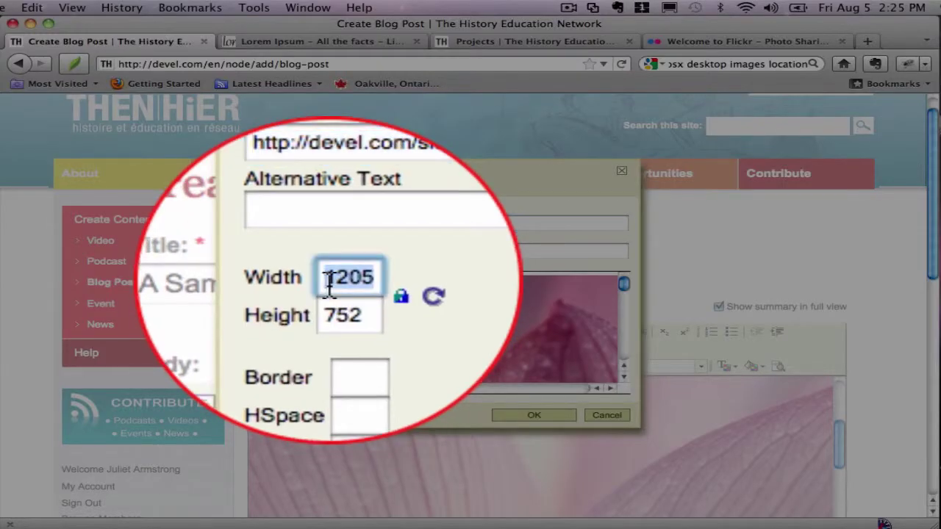
{"action": "key", "text": "BackSpace"}
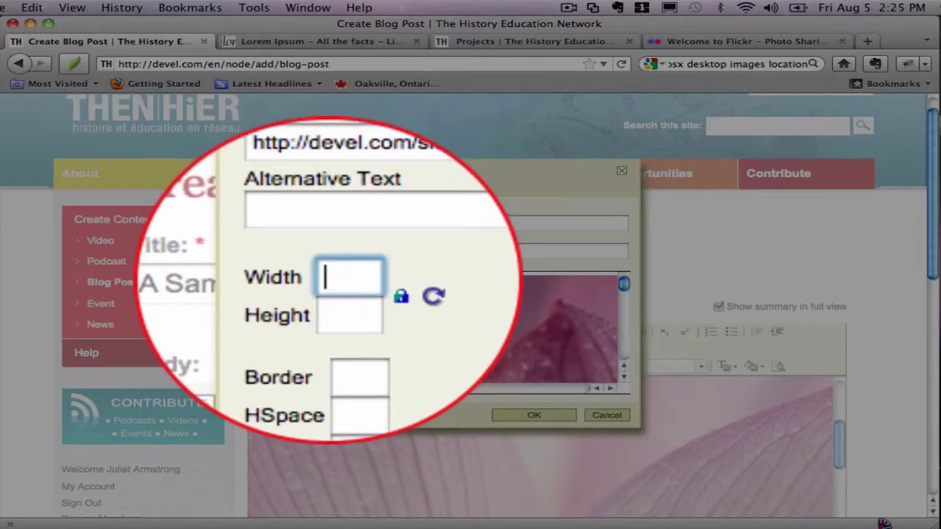
{"action": "type", "text": "300"}
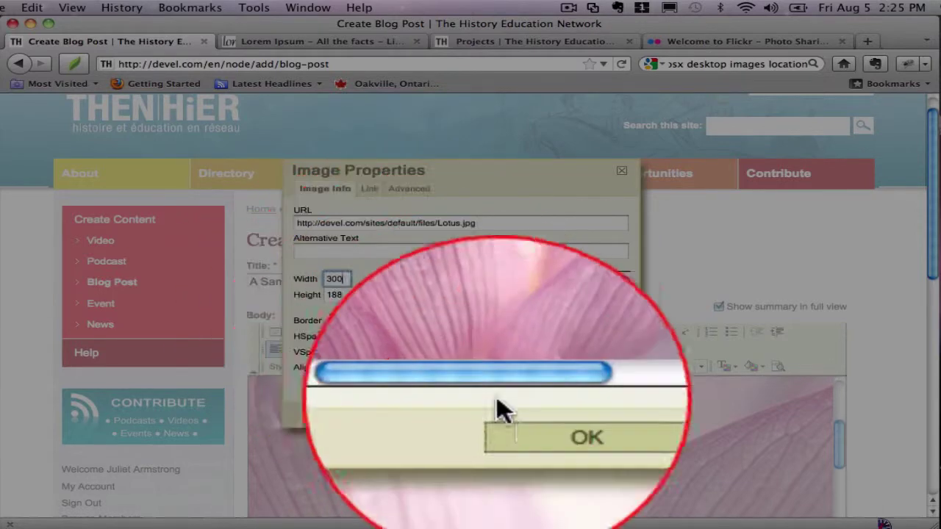
{"action": "left_click", "coordinate": [521, 418]}
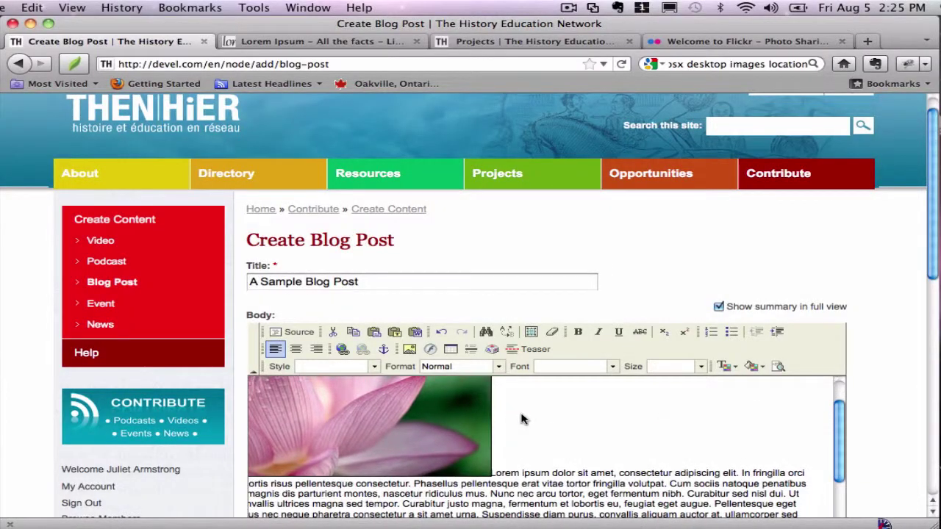
Apply the Image on Left style to the Lotus image so the body text wraps around it.
{"action": "left_click", "coordinate": [504, 476]}
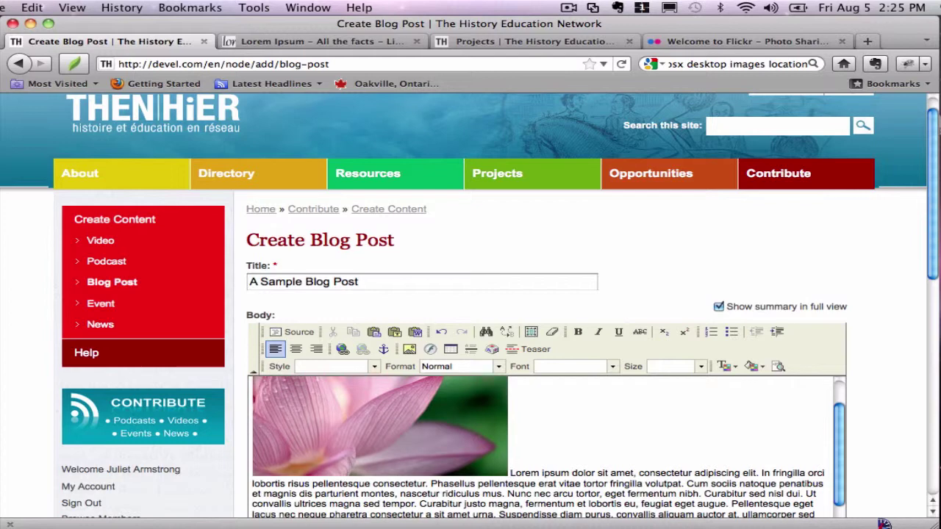
{"action": "left_click", "coordinate": [404, 429]}
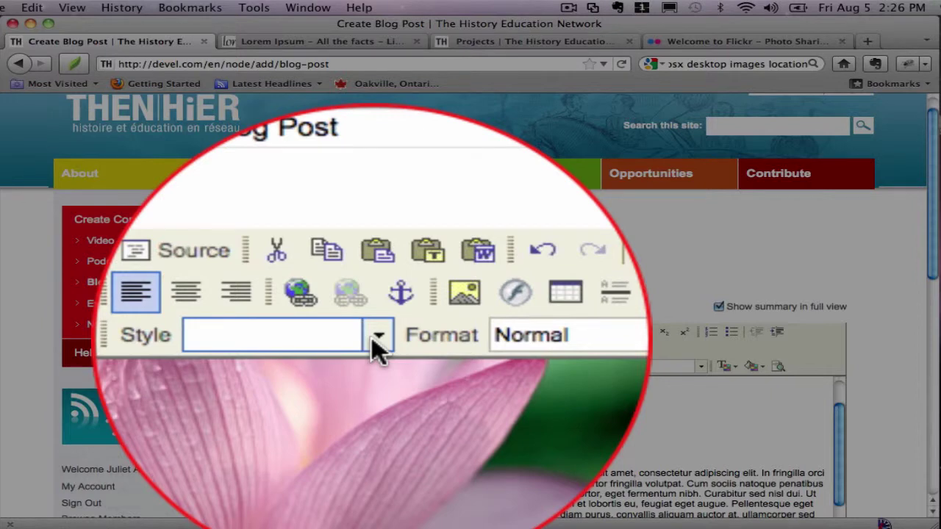
{"action": "left_click", "coordinate": [378, 339]}
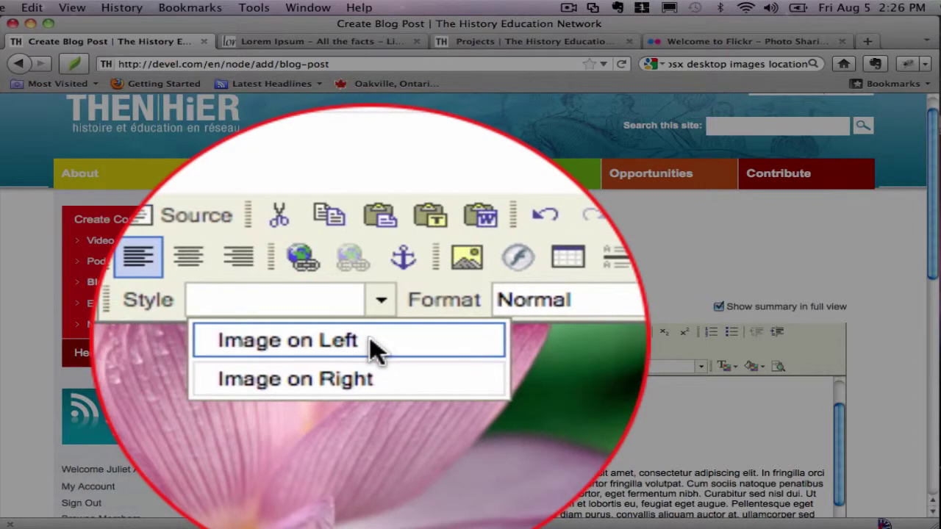
{"action": "left_click", "coordinate": [370, 339]}
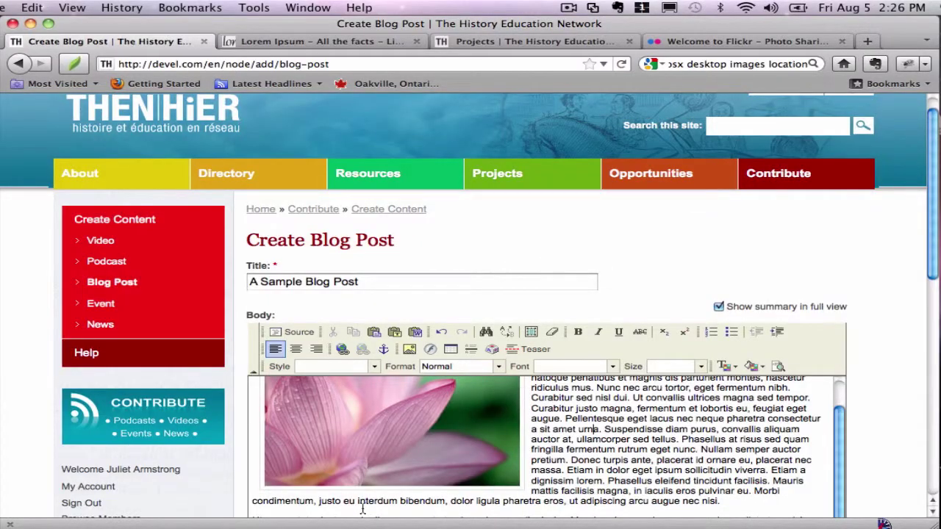
Review the post's body text and image layout, and the Lotus.jpg entry in the file attachments.
{"action": "scroll", "coordinate": [646, 443], "scroll_direction": "up", "scroll_amount": 3}
{"action": "scroll", "coordinate": [645, 442], "scroll_direction": "down", "scroll_amount": 10}
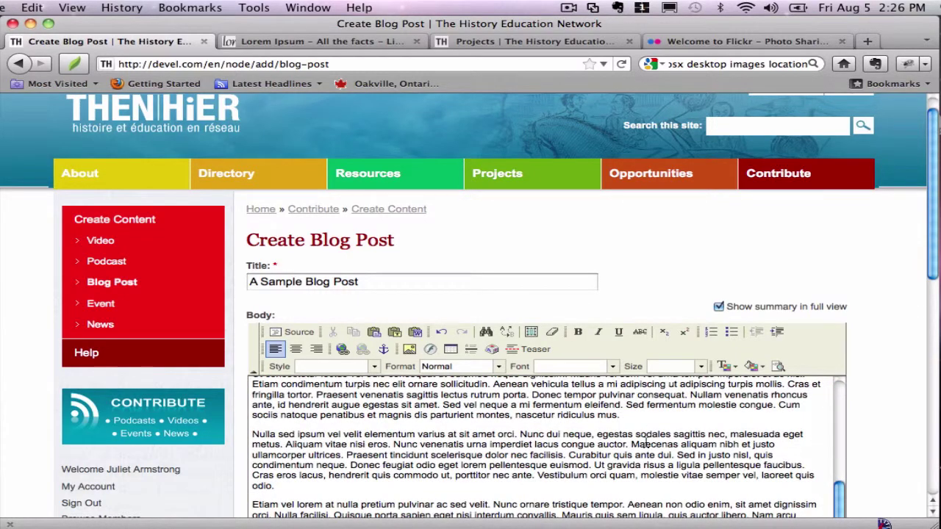
{"action": "scroll", "coordinate": [645, 442], "scroll_direction": "down", "scroll_amount": 4}
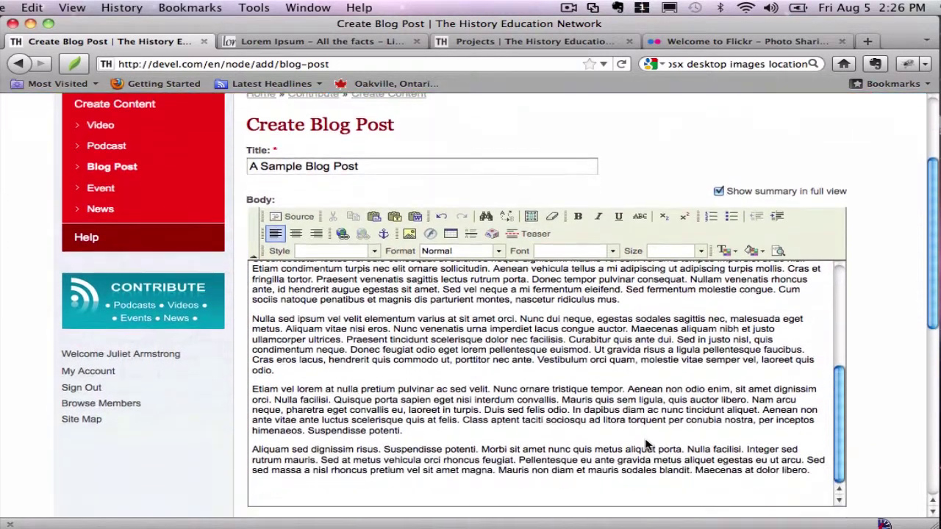
{"action": "scroll", "coordinate": [645, 444], "scroll_direction": "up", "scroll_amount": 4}
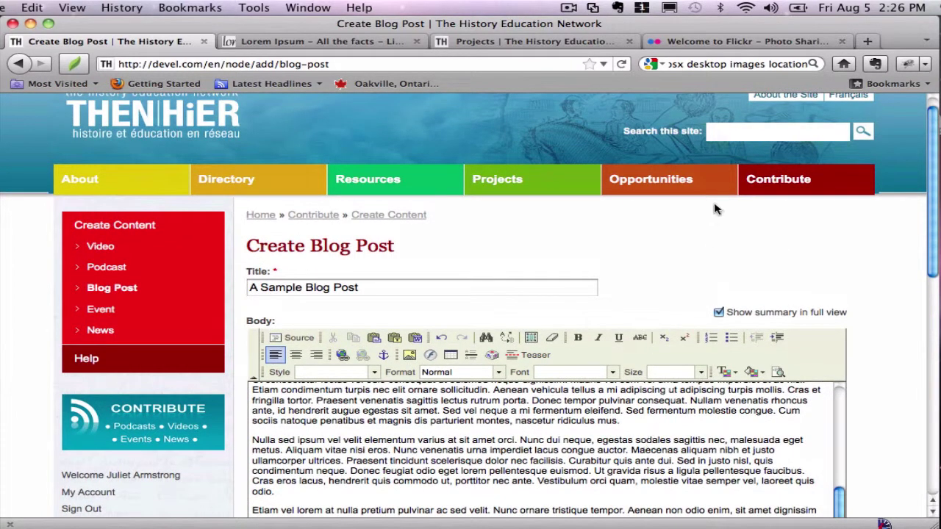
{"action": "scroll", "coordinate": [574, 387], "scroll_direction": "down", "scroll_amount": 12}
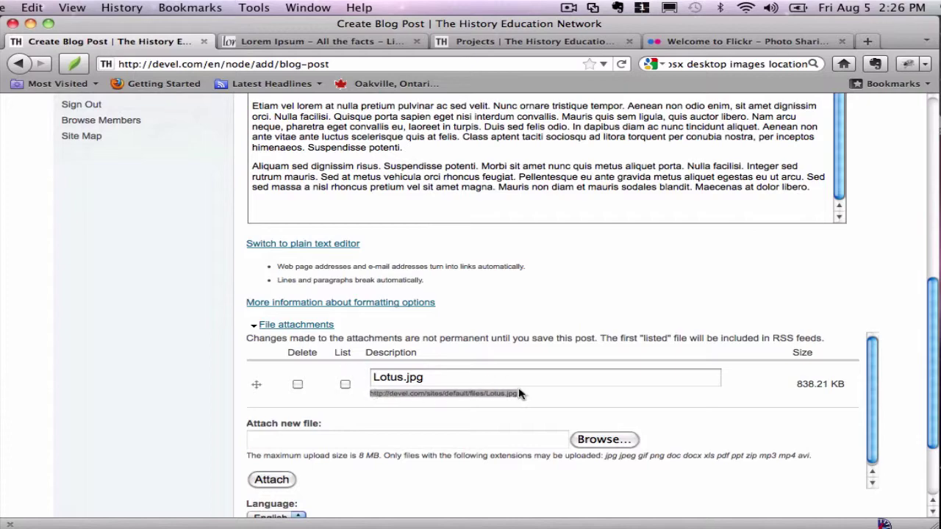
{"action": "scroll", "coordinate": [519, 394], "scroll_direction": "up", "scroll_amount": 8}
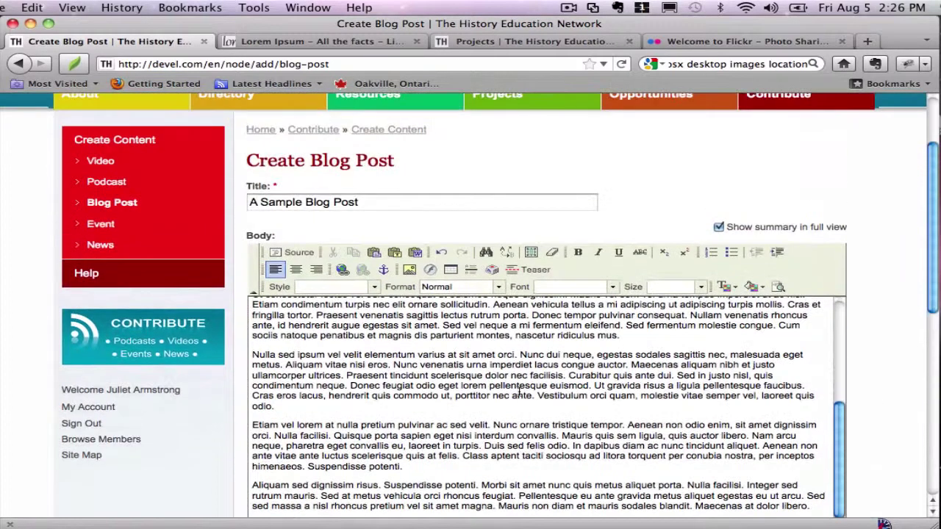
{"action": "scroll", "coordinate": [519, 394], "scroll_direction": "down", "scroll_amount": 2}
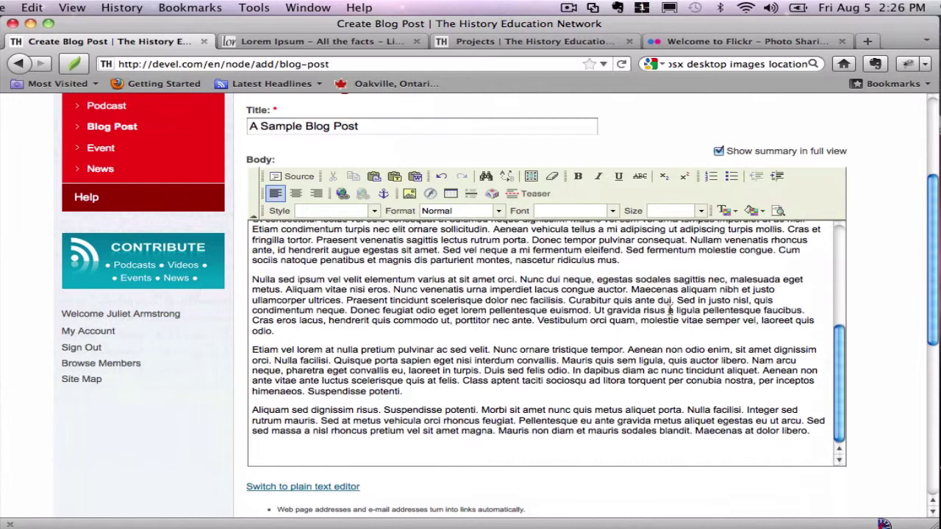
{"action": "scroll", "coordinate": [669, 310], "scroll_direction": "up", "scroll_amount": 3}
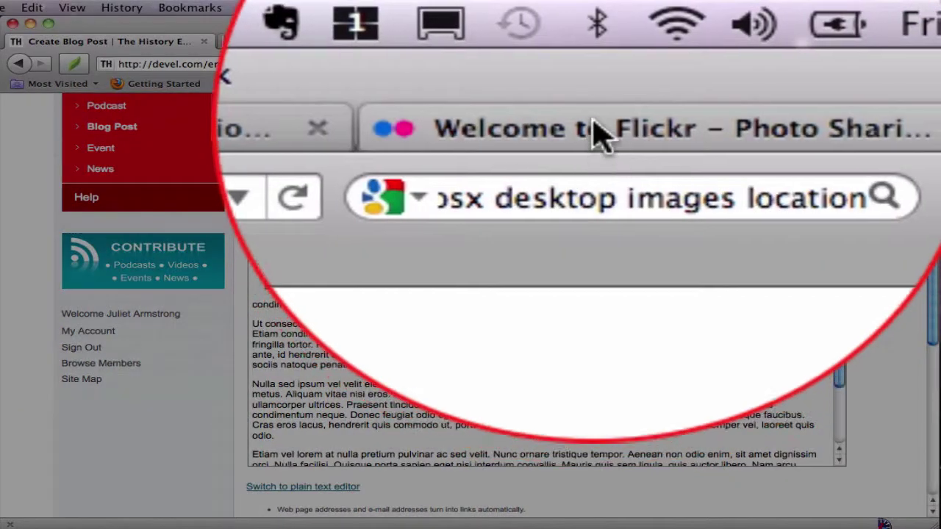
Switch to the Flickr site and search its photos for "historical image".
{"action": "left_click", "coordinate": [719, 43]}
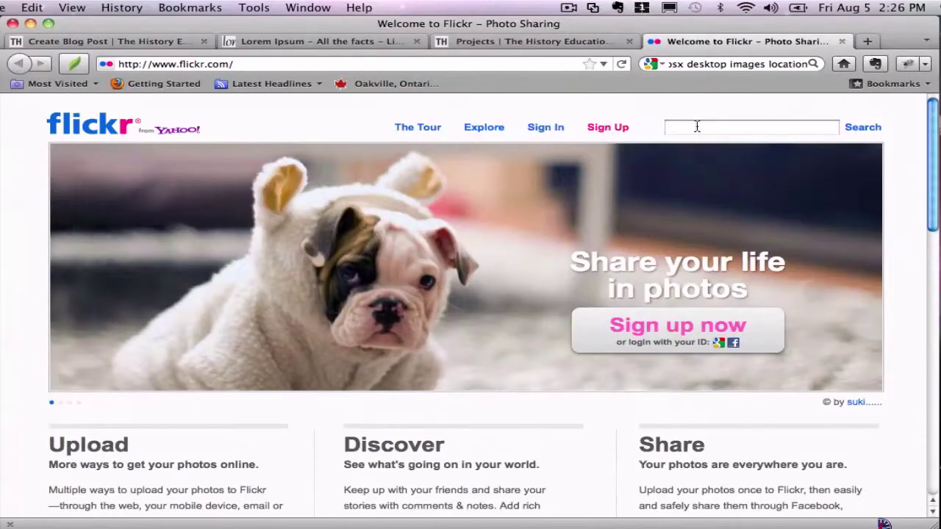
{"action": "left_click", "coordinate": [696, 126]}
{"action": "type", "text": "h"}
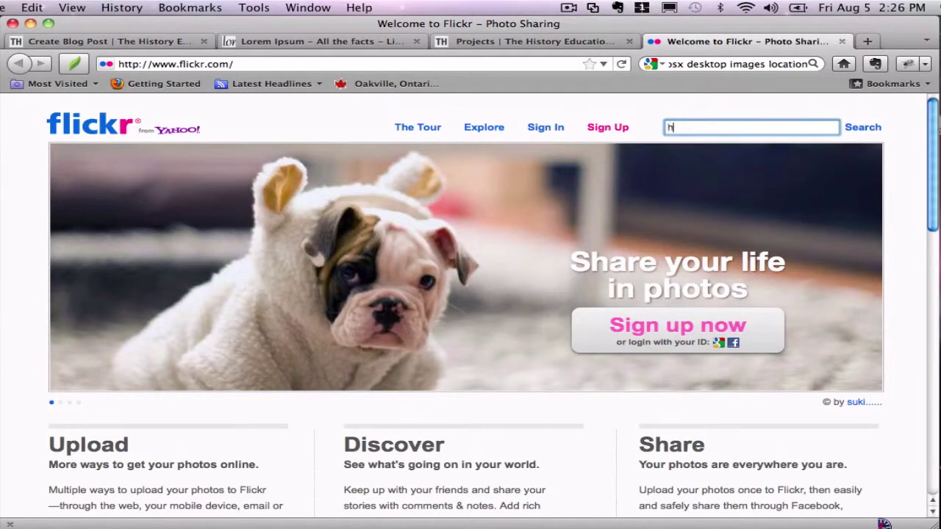
{"action": "type", "text": "istorical image"}
{"action": "key", "text": "Return"}
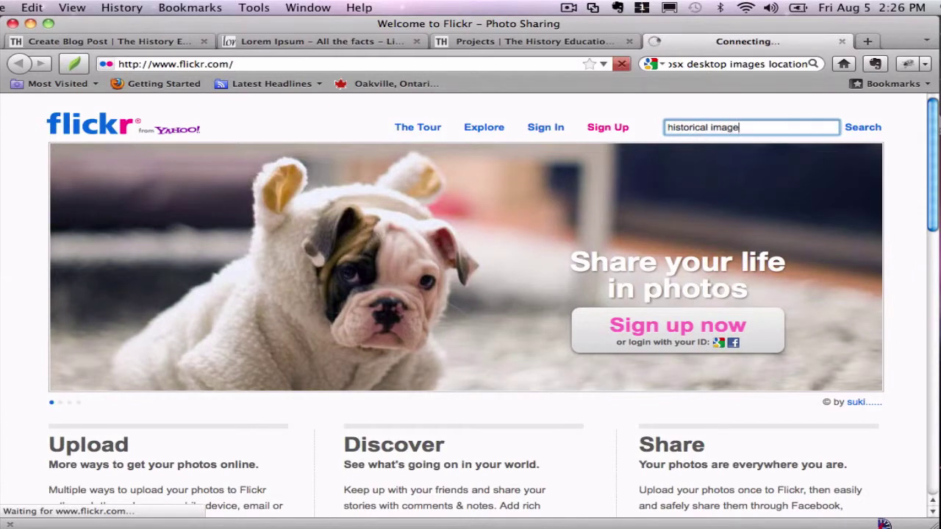
{"action": "triple_click", "coordinate": [614, 185]}
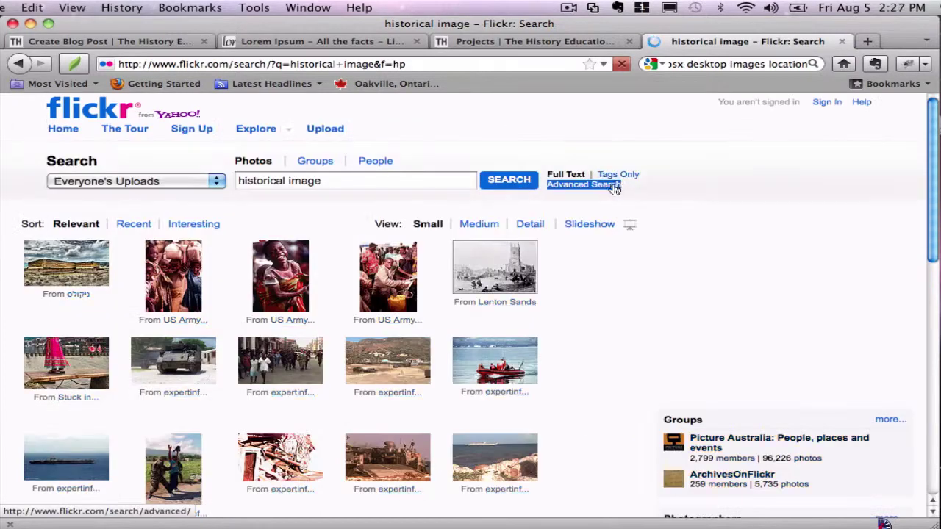
Open the black-and-white Ilkeston Market Place photo from the search results and check its description and license details.
{"action": "left_click", "coordinate": [487, 268]}
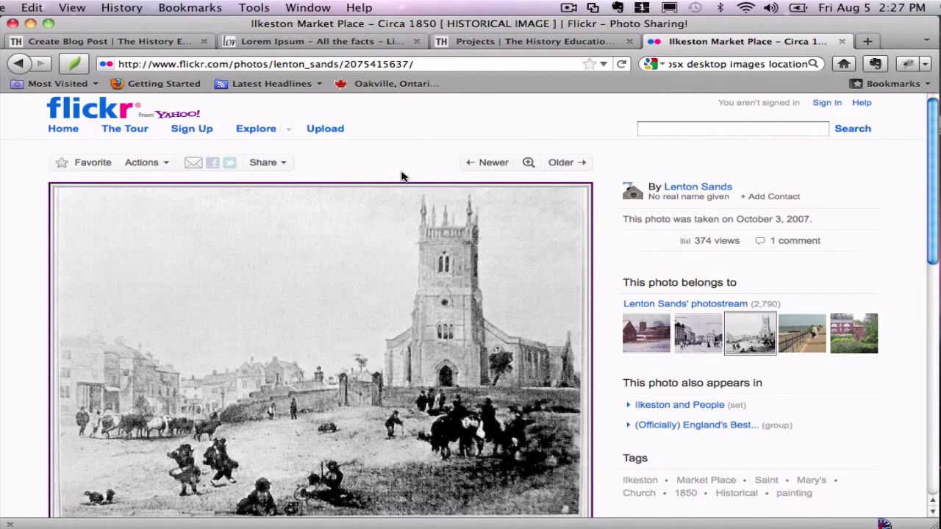
{"action": "scroll", "coordinate": [399, 239], "scroll_direction": "down", "scroll_amount": 5}
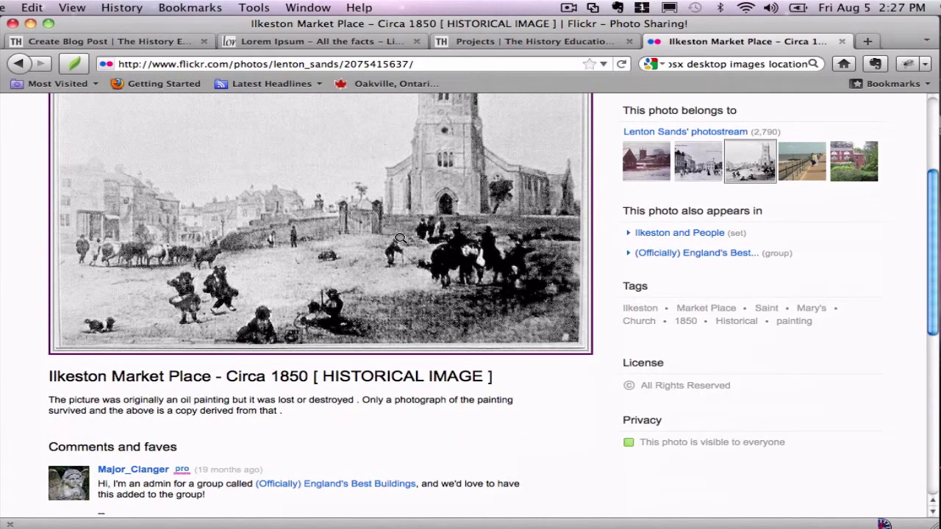
Open all available sizes of the Ilkeston Market Place photo and display the Small (240 x 180) version.
{"action": "scroll", "coordinate": [399, 238], "scroll_direction": "up", "scroll_amount": 5}
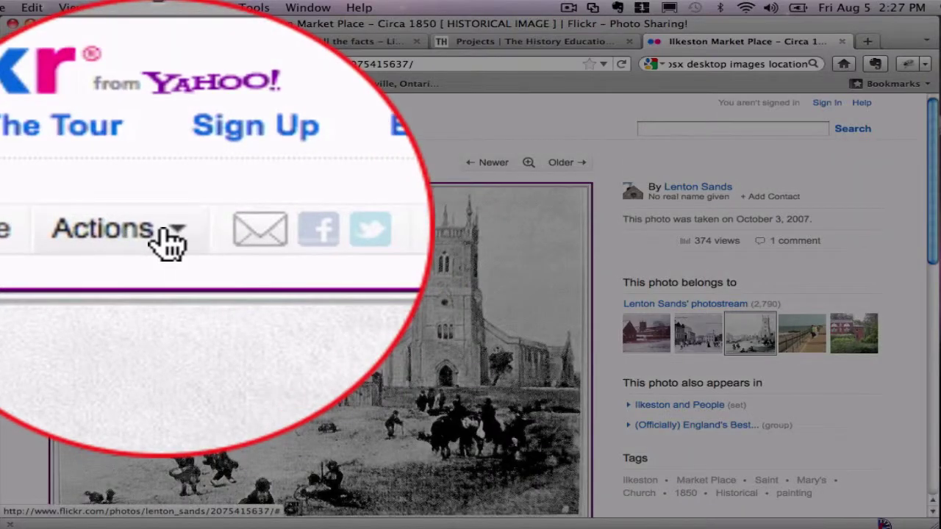
{"action": "left_click", "coordinate": [160, 163]}
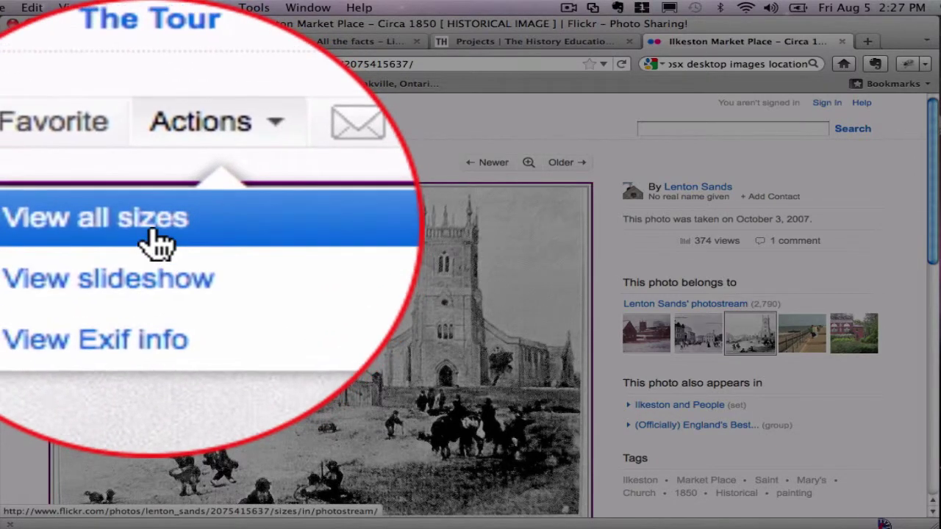
{"action": "left_click", "coordinate": [158, 243]}
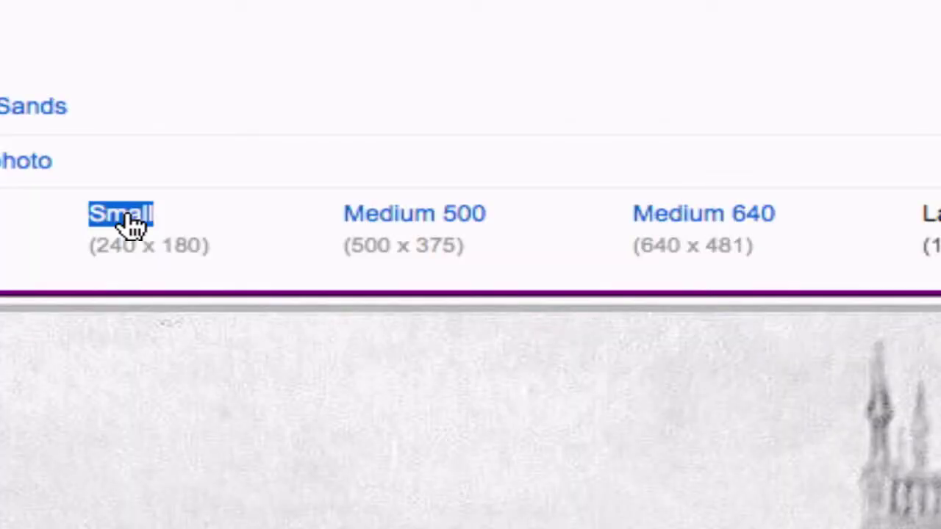
{"action": "left_click", "coordinate": [132, 226]}
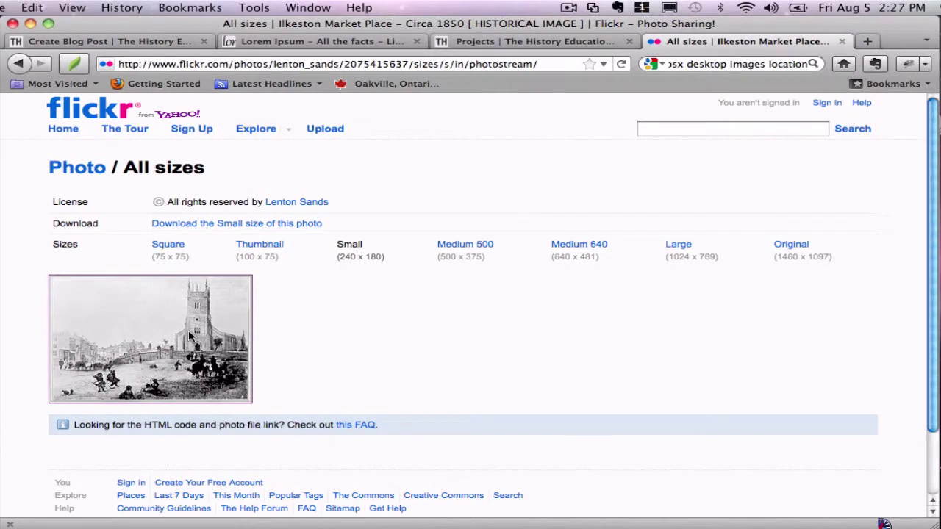
View the small Ilkeston Market Place image on its own and copy its web address.
{"action": "right_click", "coordinate": [150, 323]}
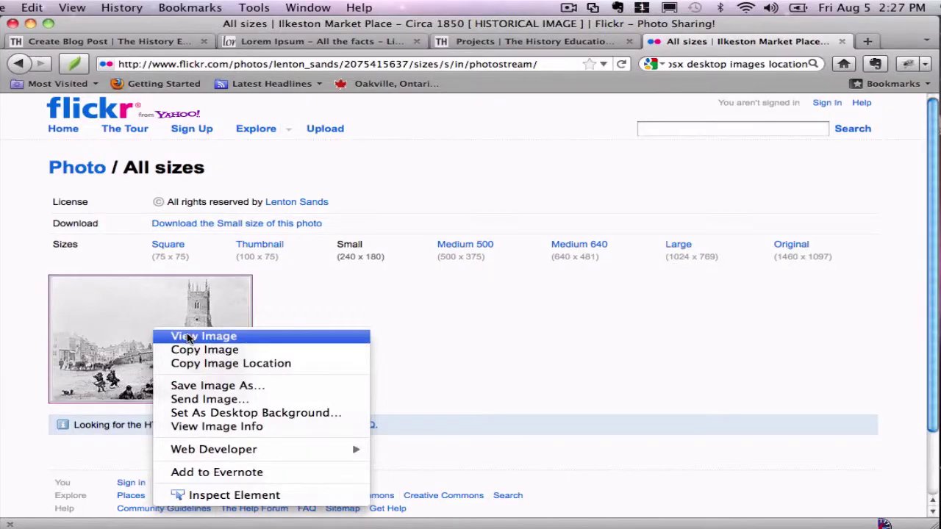
{"action": "left_click", "coordinate": [189, 337]}
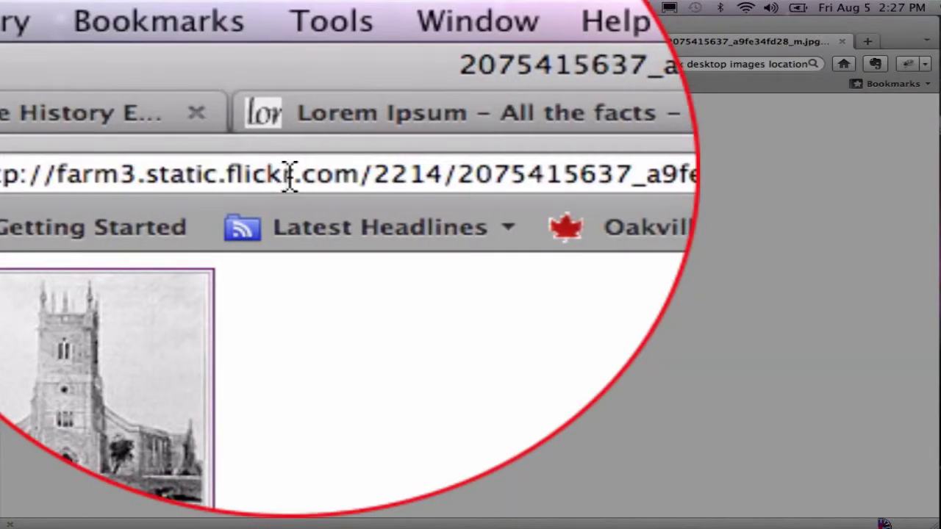
{"action": "left_click", "coordinate": [291, 176]}
{"action": "key", "text": "super+c"}
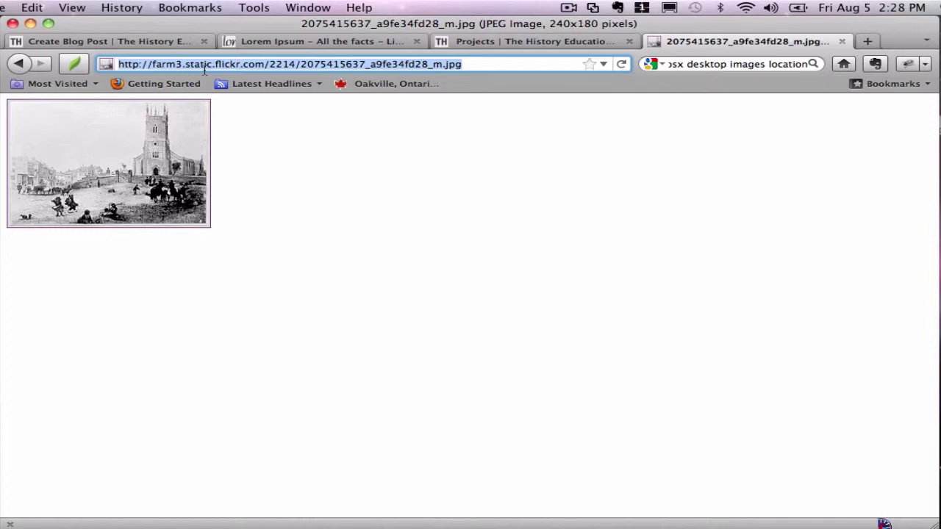
Return to the blog post draft and insert the Flickr image by its copied URL before the paragraph beginning "Ut consectetur".
{"action": "left_click", "coordinate": [471, 41]}
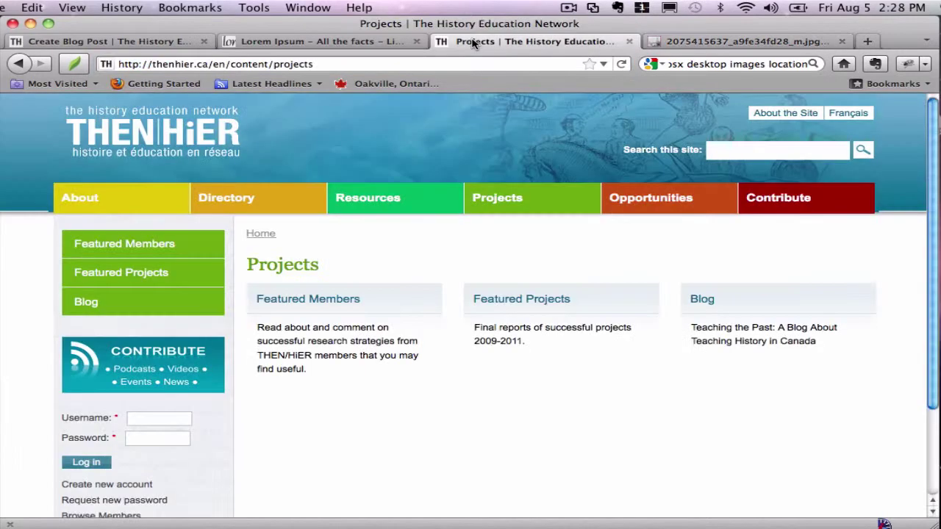
{"action": "left_click", "coordinate": [296, 41]}
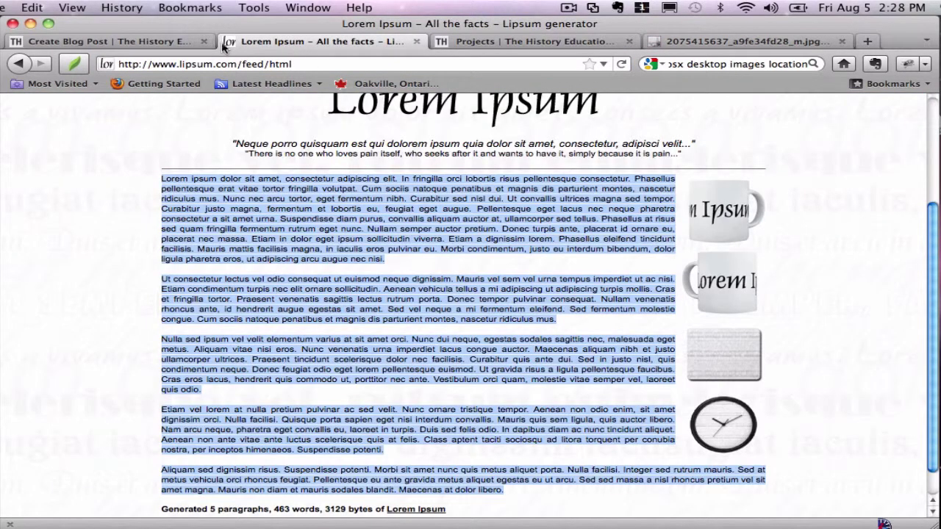
{"action": "left_click", "coordinate": [144, 45]}
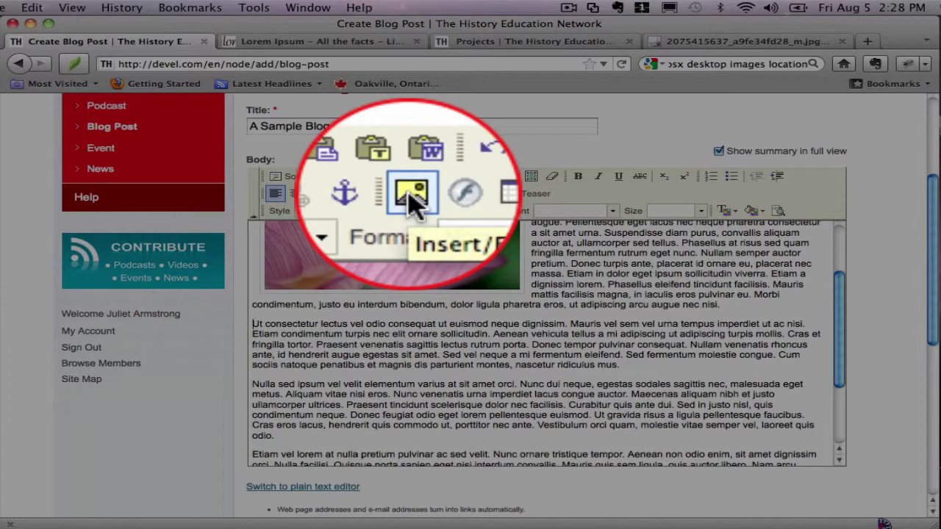
{"action": "left_click", "coordinate": [410, 197]}
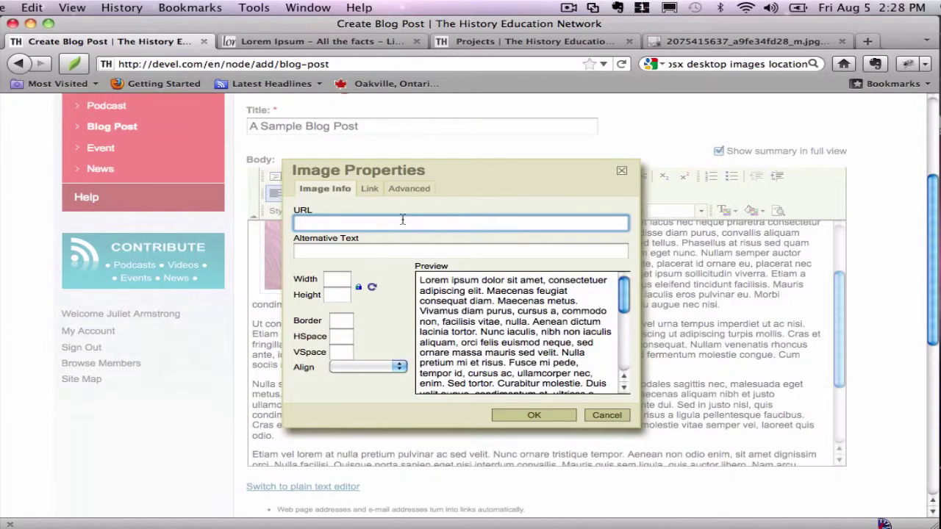
{"action": "key", "text": "super+v"}
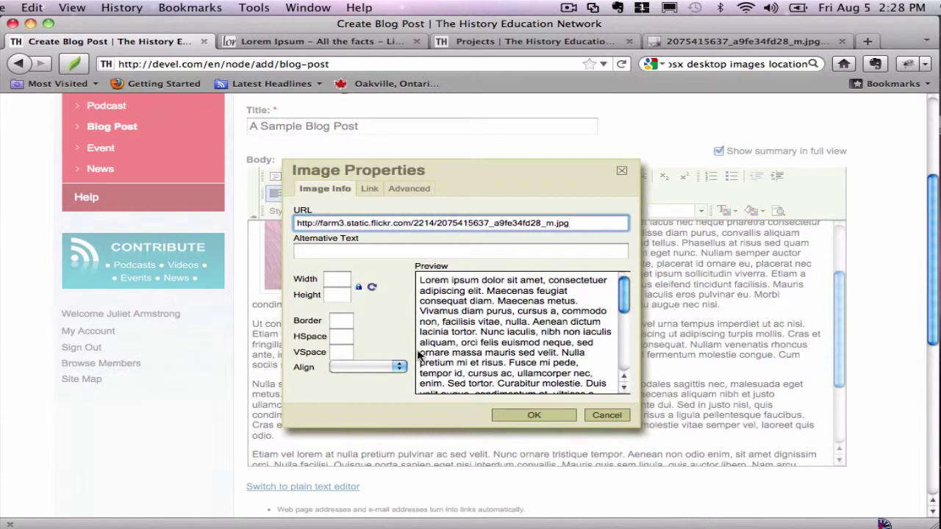
{"action": "left_click", "coordinate": [530, 416]}
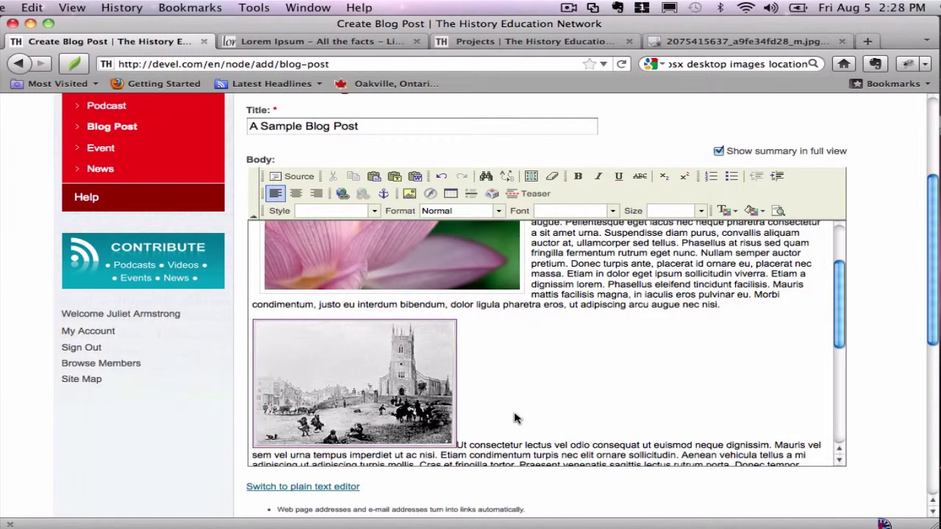
Apply the Image on Right style to the market place image so the body text wraps around it.
{"action": "left_click", "coordinate": [398, 369]}
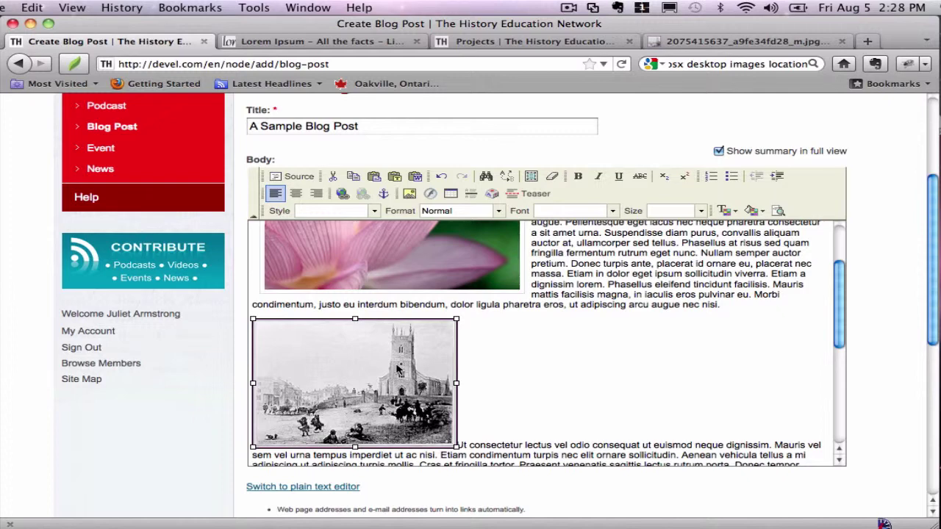
{"action": "left_click", "coordinate": [374, 211]}
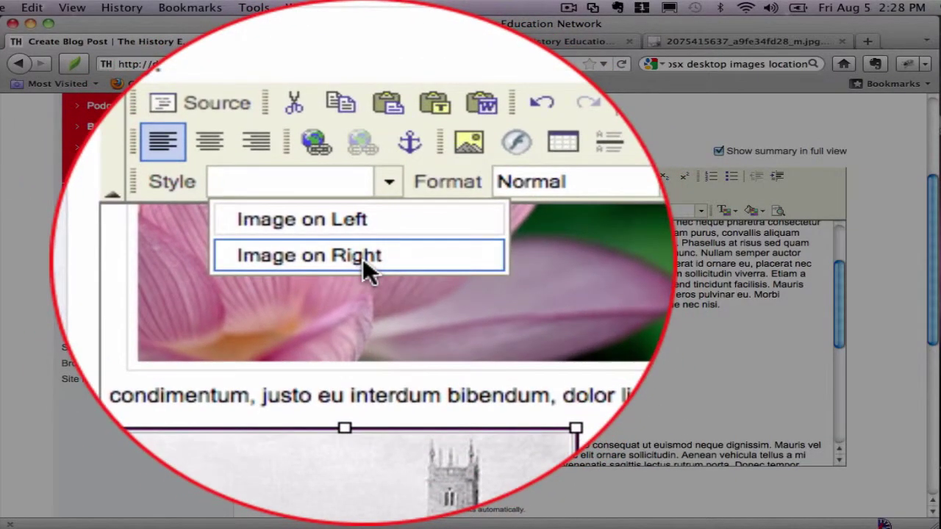
{"action": "left_click", "coordinate": [364, 263]}
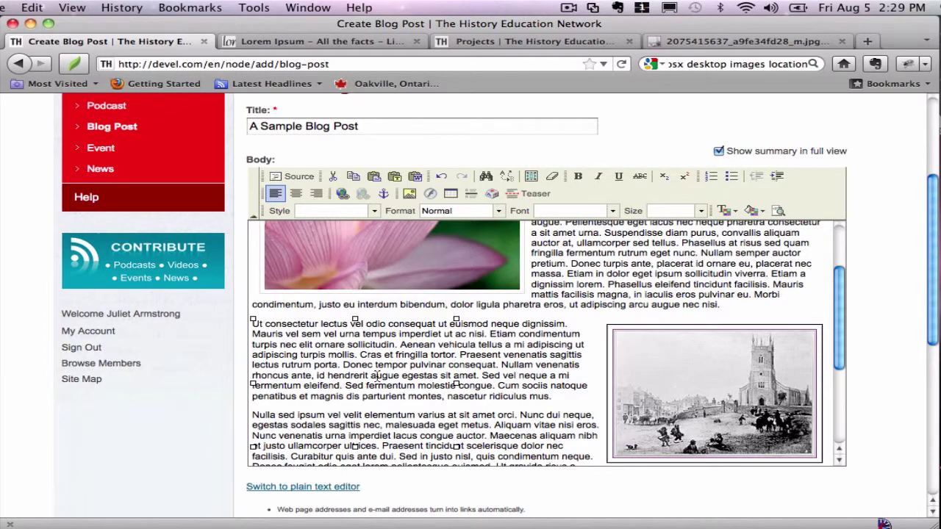
{"action": "left_click", "coordinate": [377, 377]}
Review the layout of both images and the text in the post body, and check the file attachments.
{"action": "scroll", "coordinate": [377, 377], "scroll_direction": "down", "scroll_amount": 1}
{"action": "scroll", "coordinate": [377, 377], "scroll_direction": "down", "scroll_amount": 5}
{"action": "scroll", "coordinate": [377, 377], "scroll_direction": "up", "scroll_amount": 8}
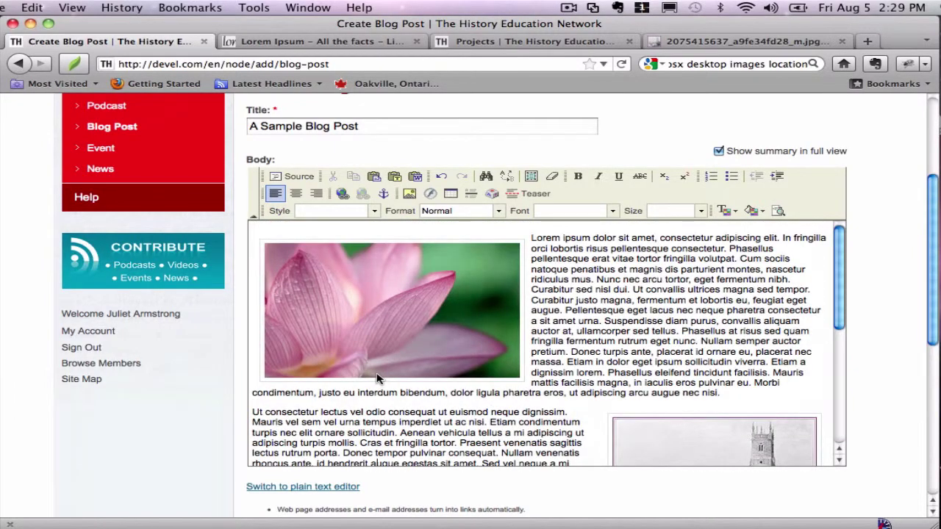
{"action": "scroll", "coordinate": [377, 379], "scroll_direction": "down", "scroll_amount": 5}
{"action": "scroll", "coordinate": [379, 377], "scroll_direction": "up", "scroll_amount": 5}
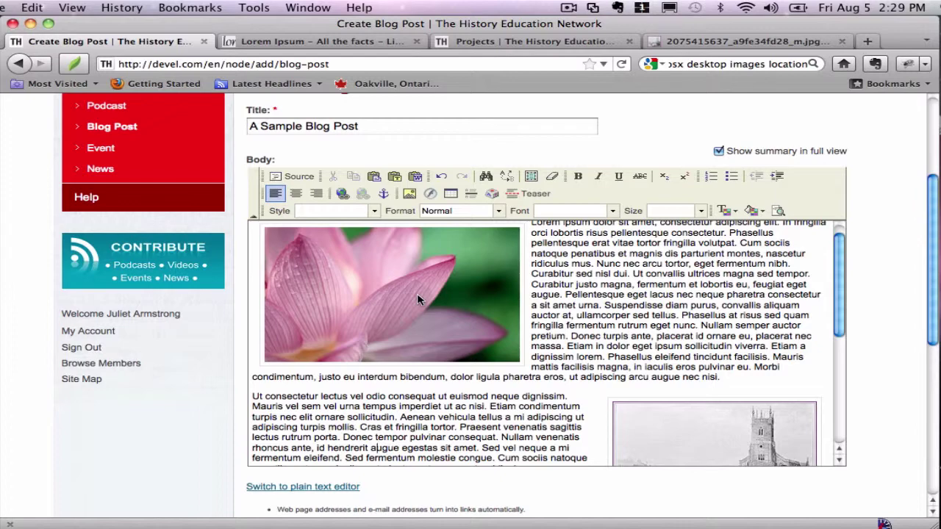
{"action": "scroll", "coordinate": [416, 294], "scroll_direction": "down", "scroll_amount": 8}
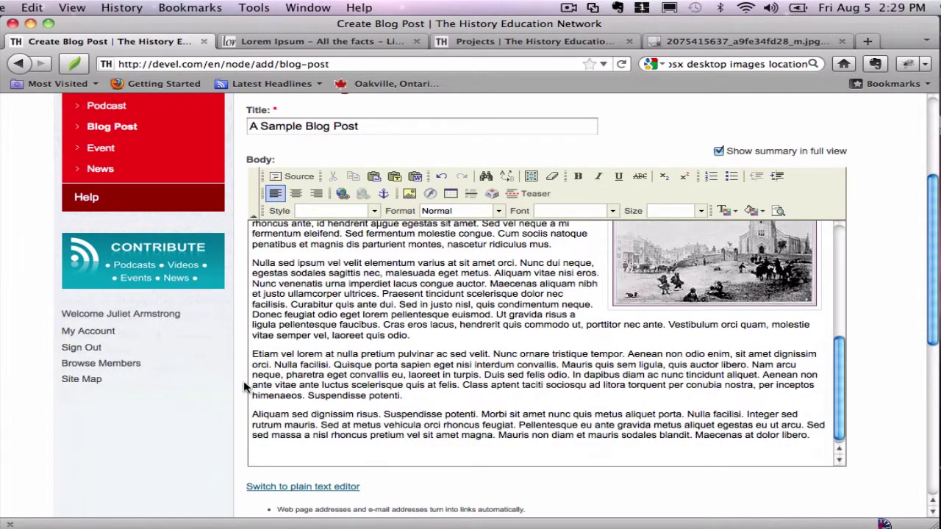
{"action": "scroll", "coordinate": [244, 387], "scroll_direction": "down", "scroll_amount": 5}
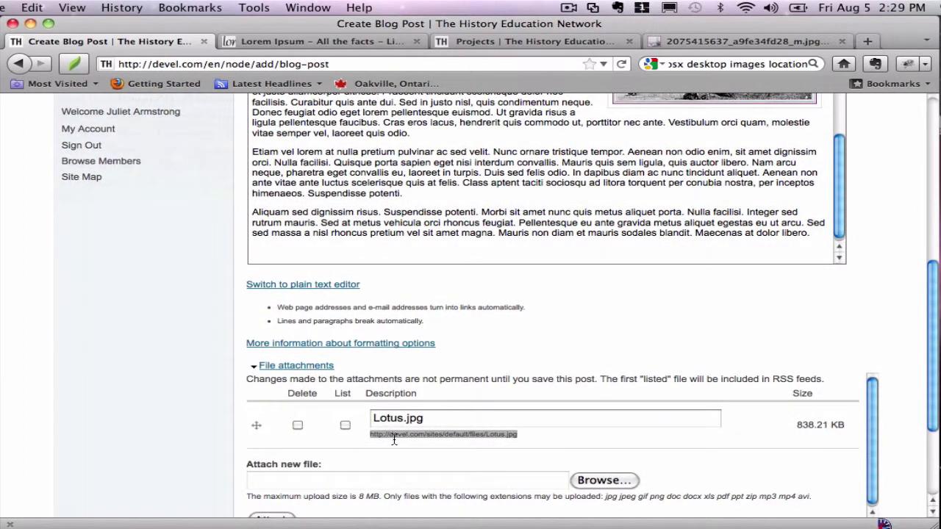
{"action": "scroll", "coordinate": [394, 438], "scroll_direction": "up", "scroll_amount": 8}
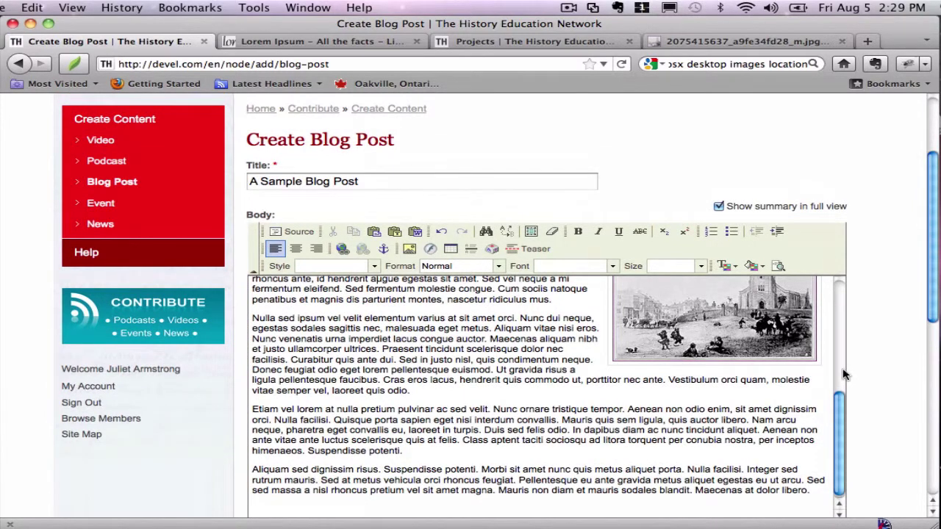
Insert a teaser break after the first paragraph, beneath the Lotus image, and check the text around it.
{"action": "left_click", "coordinate": [842, 375]}
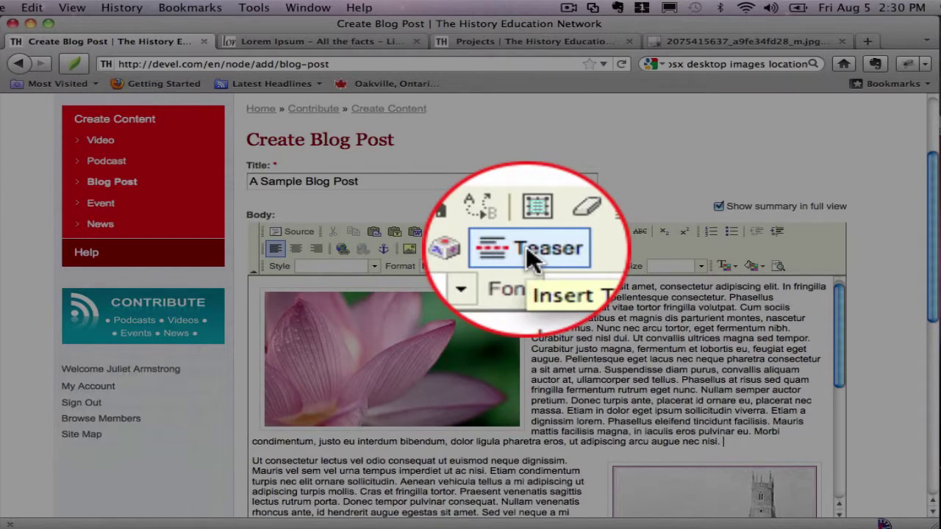
{"action": "left_click", "coordinate": [526, 246]}
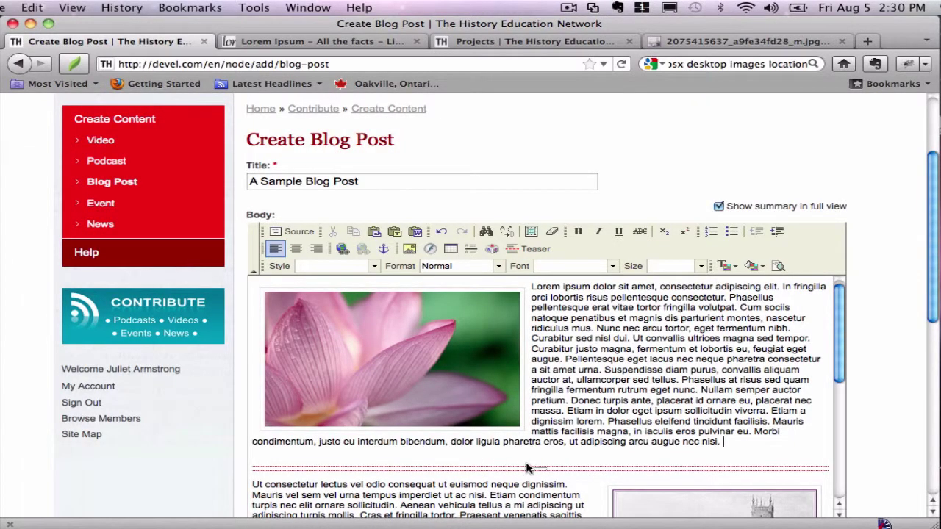
{"action": "scroll", "coordinate": [555, 468], "scroll_direction": "down", "scroll_amount": 1}
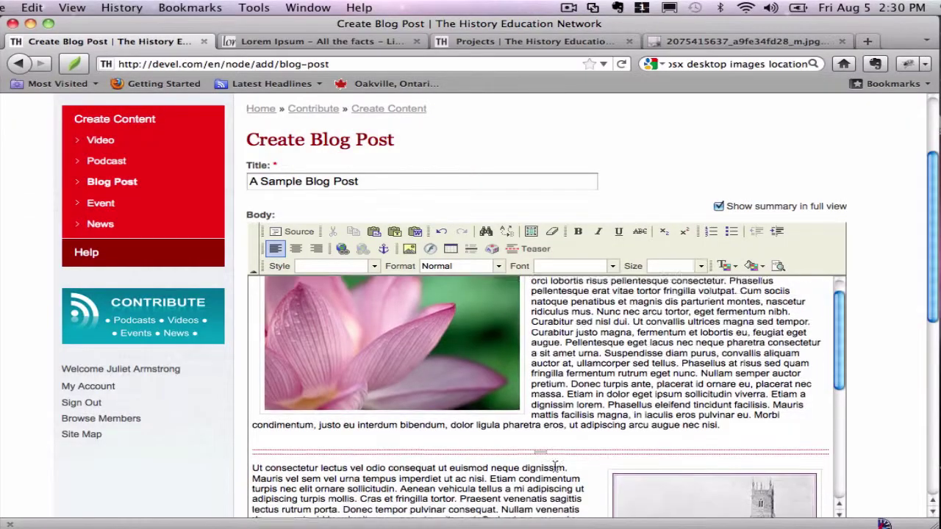
{"action": "scroll", "coordinate": [555, 468], "scroll_direction": "down", "scroll_amount": 3}
{"action": "scroll", "coordinate": [548, 344], "scroll_direction": "up", "scroll_amount": 5}
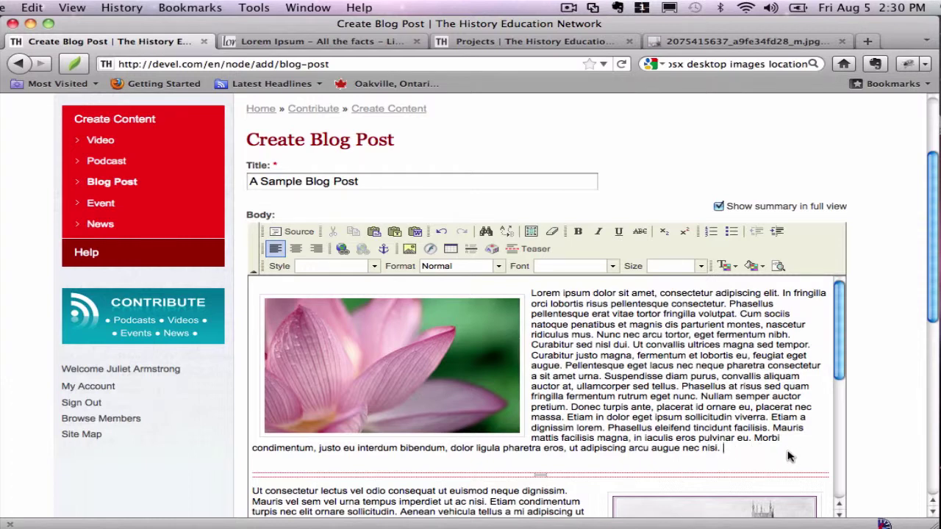
{"action": "scroll", "coordinate": [613, 389], "scroll_direction": "down", "scroll_amount": 5}
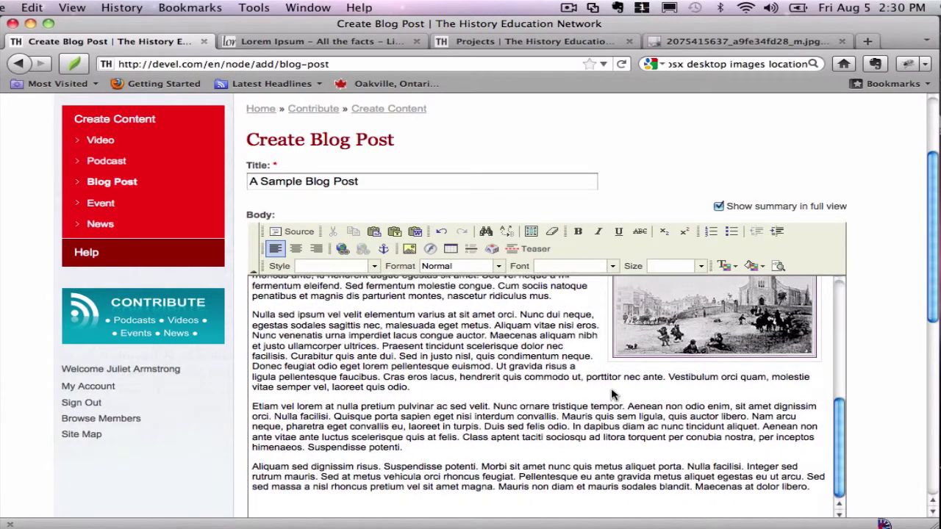
{"action": "scroll", "coordinate": [613, 389], "scroll_direction": "up", "scroll_amount": 5}
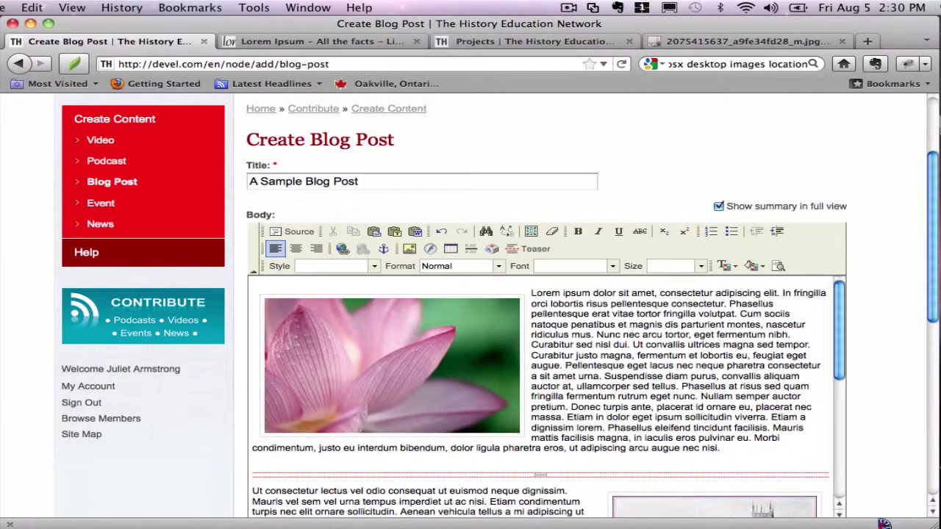
Save the blog post and look over the published page's text and images.
{"action": "scroll", "coordinate": [890, 316], "scroll_direction": "down", "scroll_amount": 10}
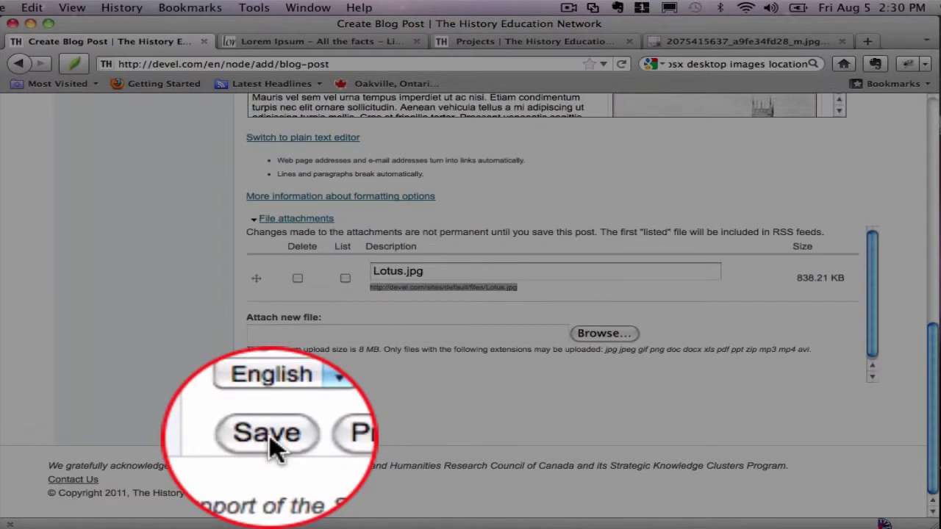
{"action": "left_click", "coordinate": [269, 435]}
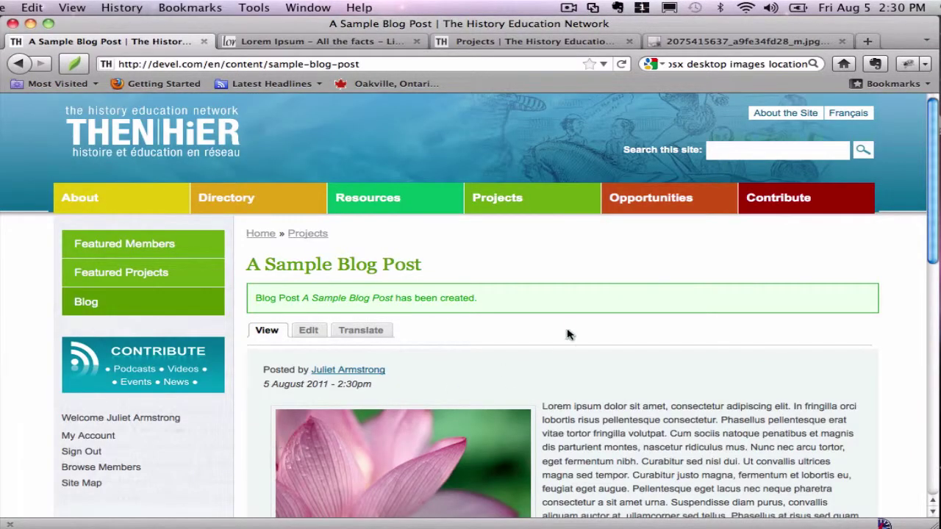
{"action": "scroll", "coordinate": [567, 330], "scroll_direction": "down", "scroll_amount": 12}
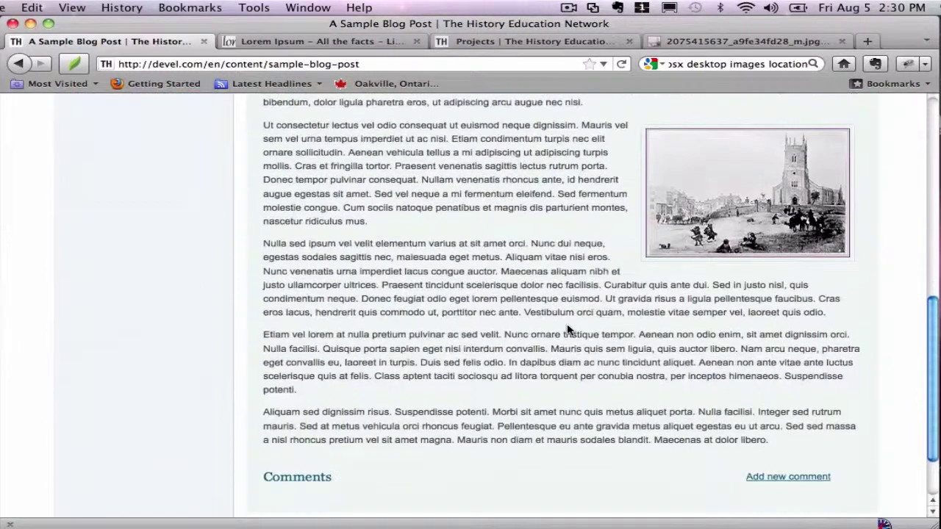
{"action": "scroll", "coordinate": [567, 330], "scroll_direction": "up", "scroll_amount": 12}
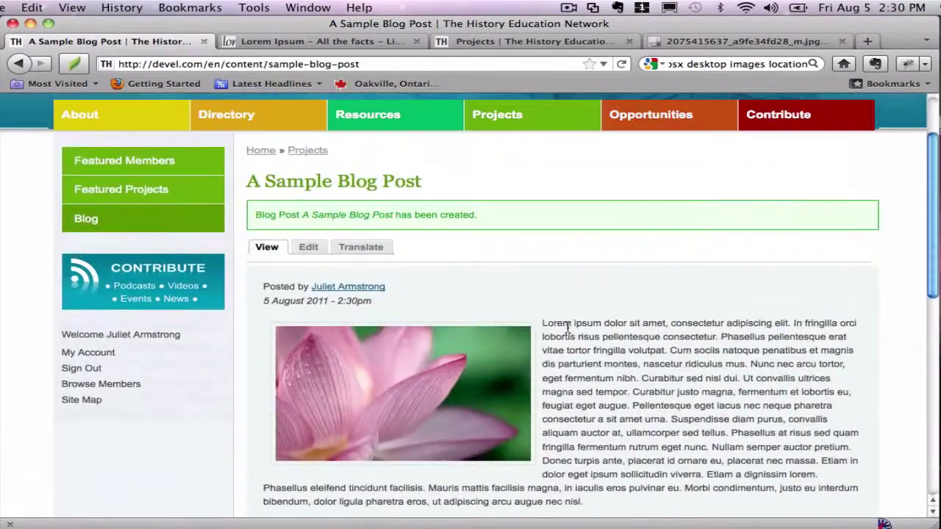
{"action": "scroll", "coordinate": [567, 330], "scroll_direction": "down", "scroll_amount": 4}
{"action": "scroll", "coordinate": [567, 330], "scroll_direction": "down", "scroll_amount": 2}
{"action": "scroll", "coordinate": [566, 325], "scroll_direction": "up", "scroll_amount": 6}
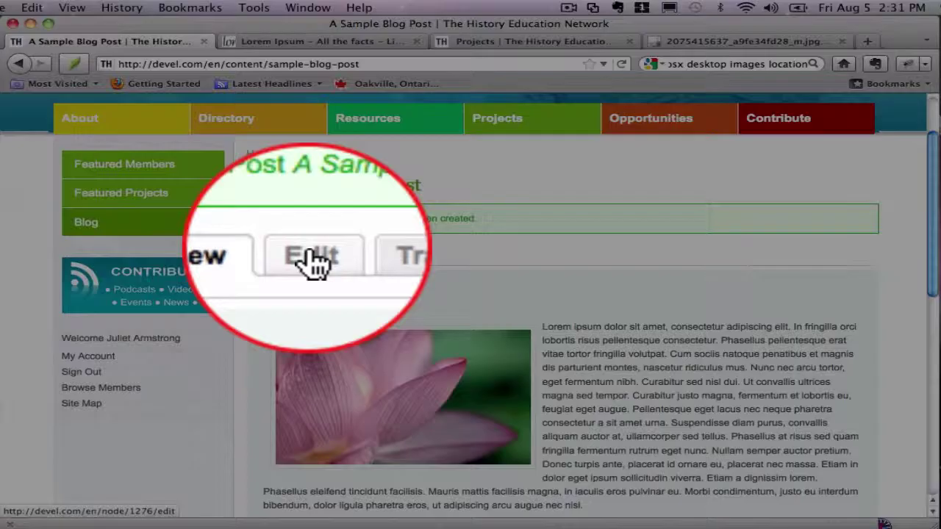
Open the saved post for editing and look over its body, teaser break and attachments section.
{"action": "left_click", "coordinate": [311, 258]}
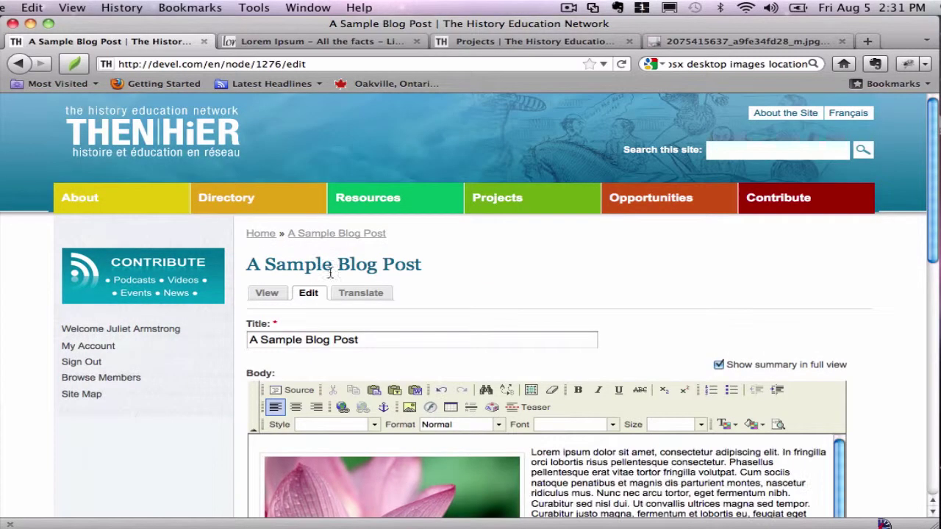
{"action": "scroll", "coordinate": [541, 288], "scroll_direction": "down", "scroll_amount": 5}
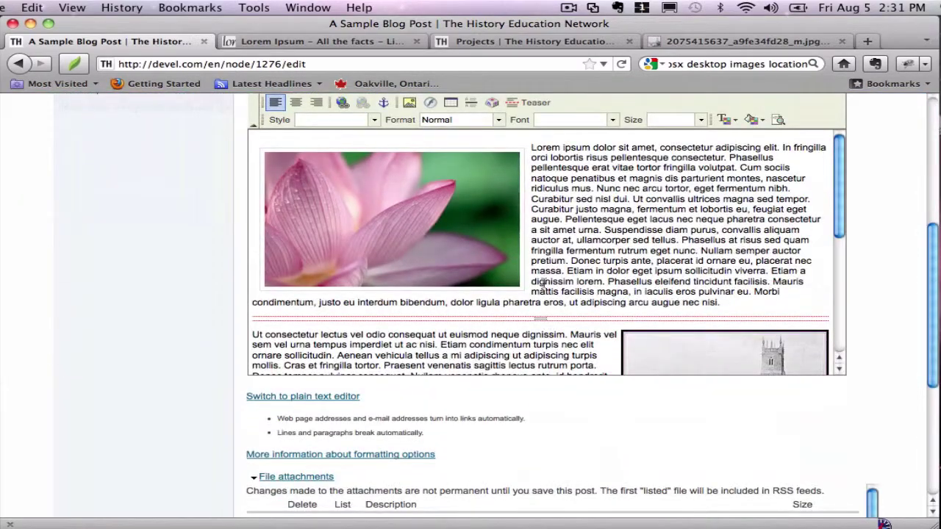
{"action": "scroll", "coordinate": [544, 278], "scroll_direction": "down", "scroll_amount": 2}
{"action": "scroll", "coordinate": [544, 277], "scroll_direction": "up", "scroll_amount": 2}
{"action": "scroll", "coordinate": [228, 315], "scroll_direction": "up", "scroll_amount": 5}
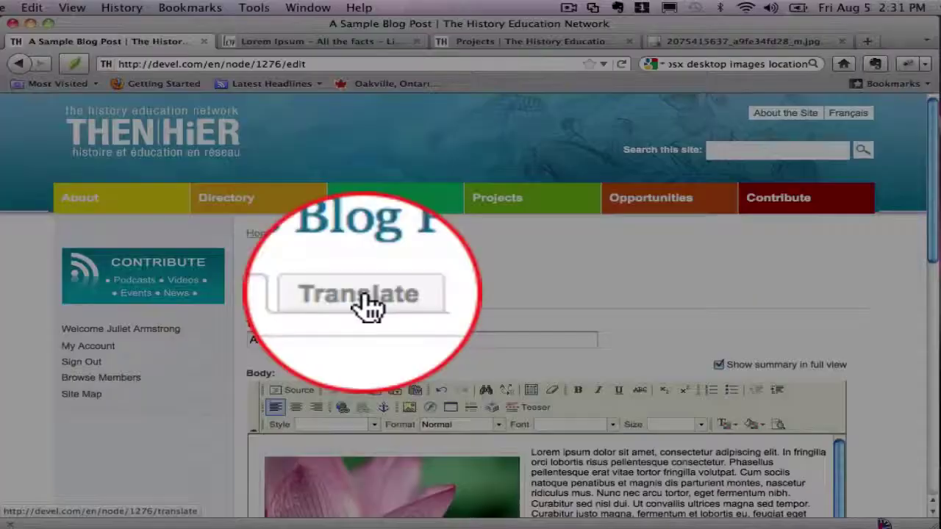
Open the translations of the sample blog post, start adding the French translation and look over its form.
{"action": "left_click", "coordinate": [361, 292]}
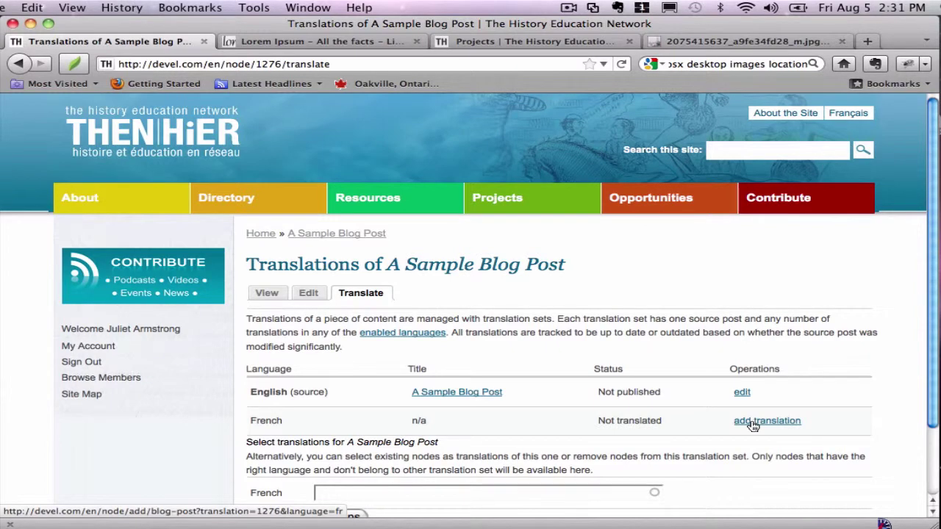
{"action": "left_click", "coordinate": [754, 423]}
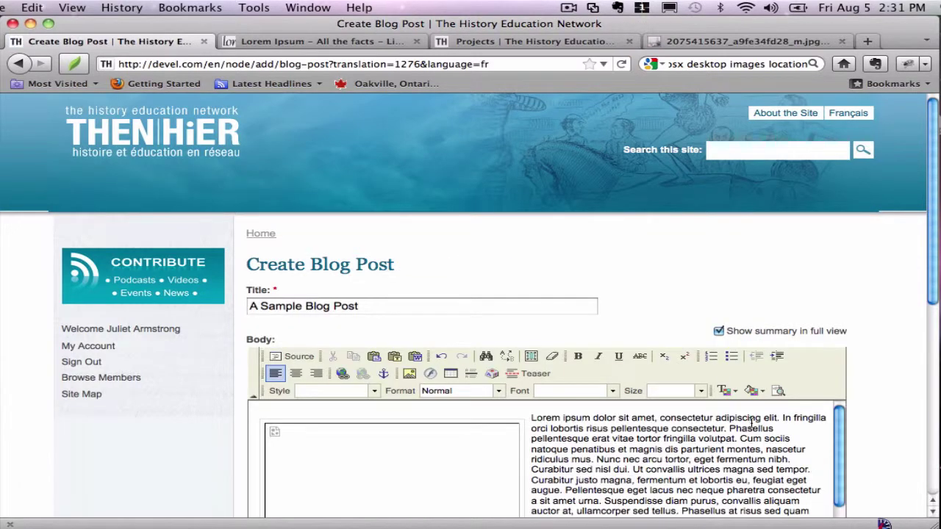
{"action": "scroll", "coordinate": [654, 290], "scroll_direction": "down", "scroll_amount": 10}
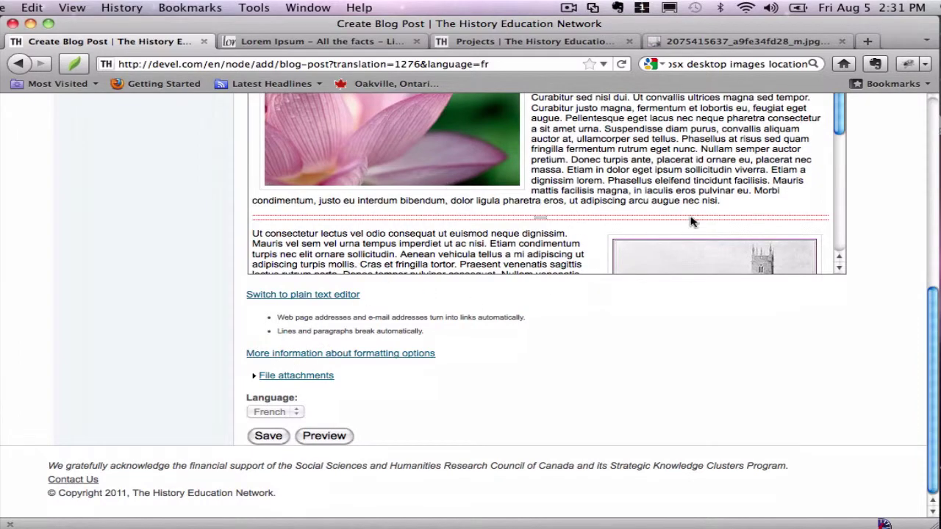
{"action": "scroll", "coordinate": [691, 222], "scroll_direction": "up", "scroll_amount": 10}
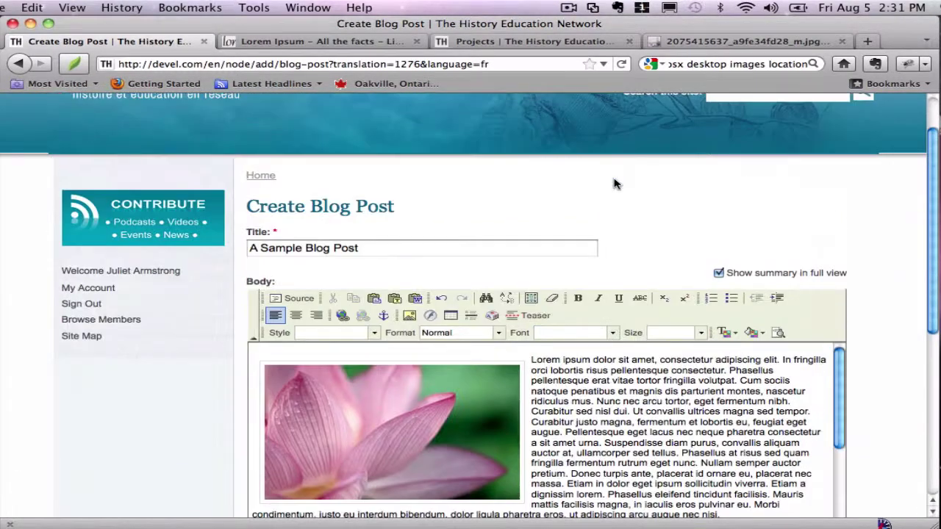
{"action": "scroll", "coordinate": [477, 246], "scroll_direction": "down", "scroll_amount": 10}
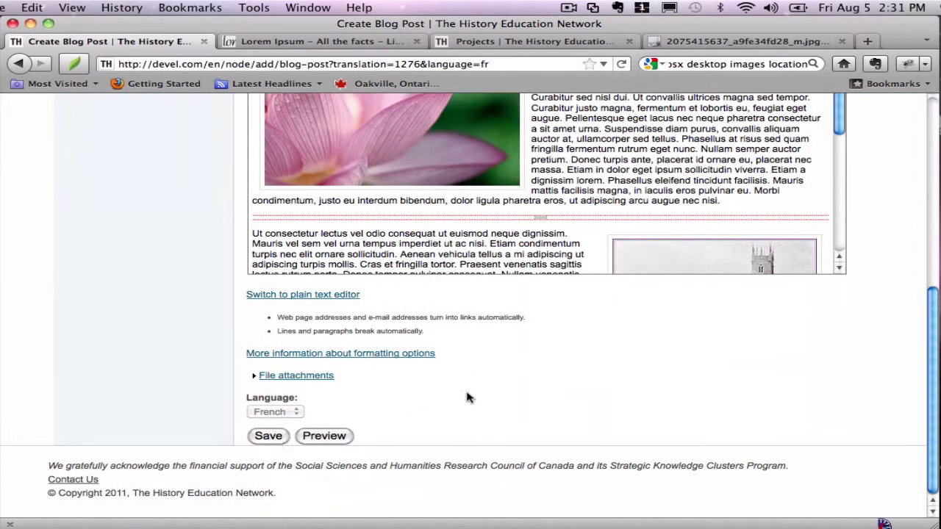
{"action": "scroll", "coordinate": [519, 388], "scroll_direction": "up", "scroll_amount": 10}
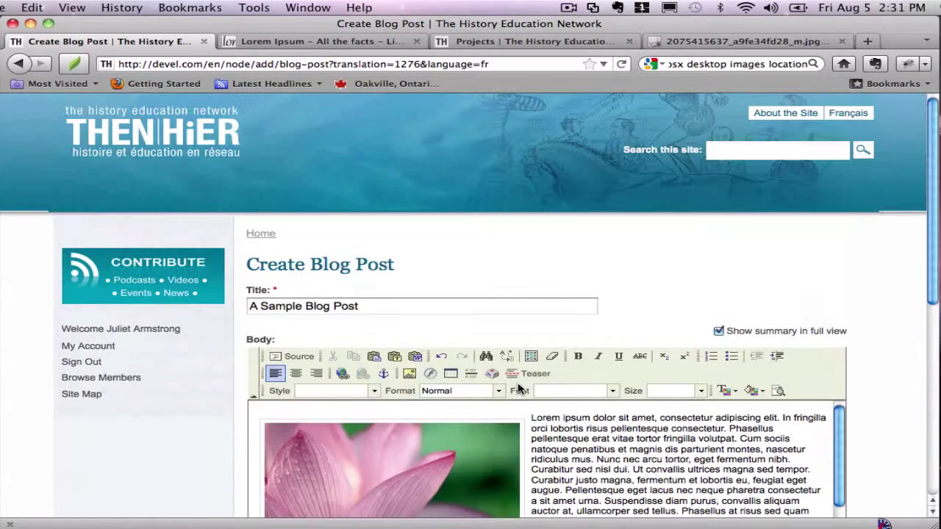
Leave the unsaved French translation and look over the sample blog post's saved text and images.
{"action": "left_click", "coordinate": [19, 65]}
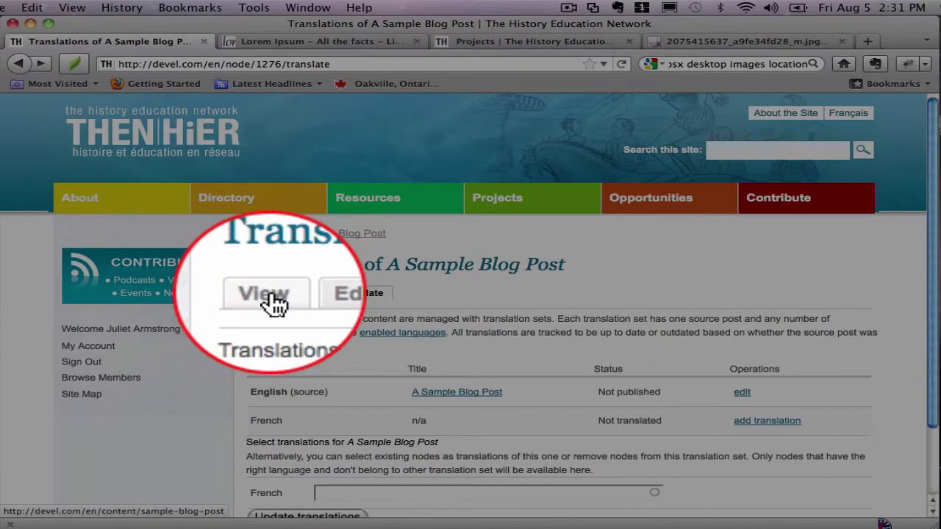
{"action": "left_click", "coordinate": [268, 293]}
{"action": "scroll", "coordinate": [611, 294], "scroll_direction": "down", "scroll_amount": 10}
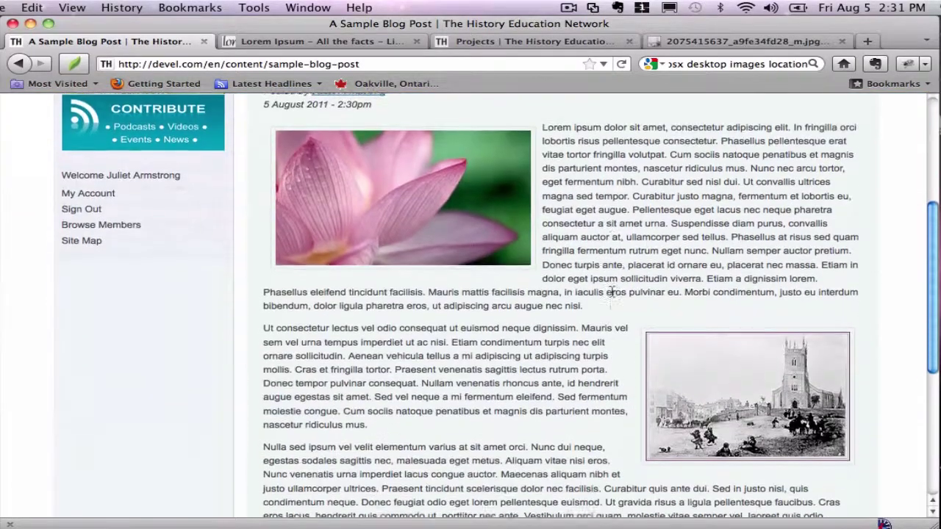
{"action": "scroll", "coordinate": [289, 169], "scroll_direction": "up", "scroll_amount": 10}
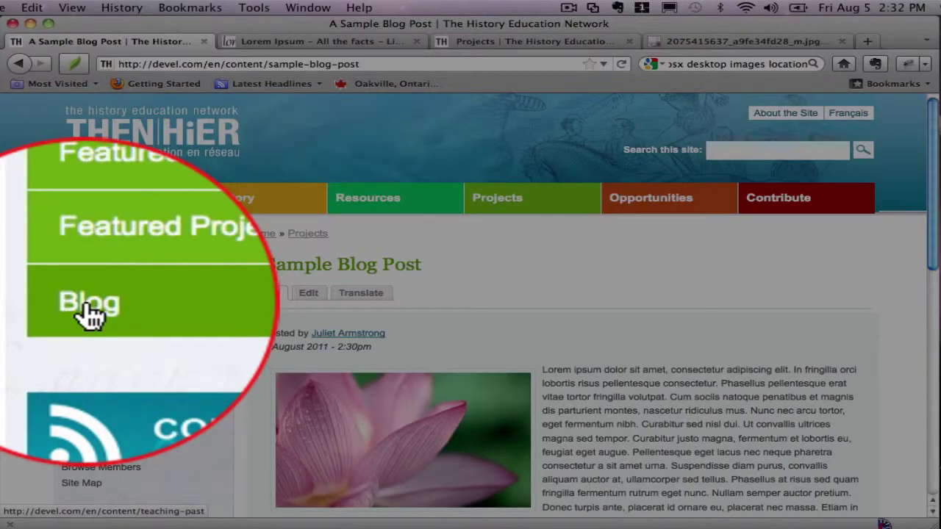
Open the Teaching the Past blog listing and go from there to the account profile.
{"action": "left_click", "coordinate": [85, 303]}
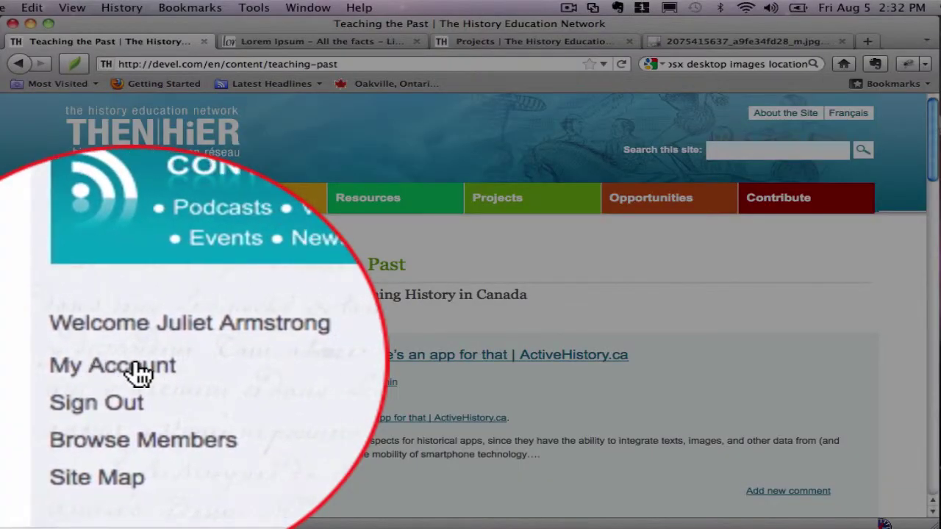
{"action": "left_click", "coordinate": [90, 347]}
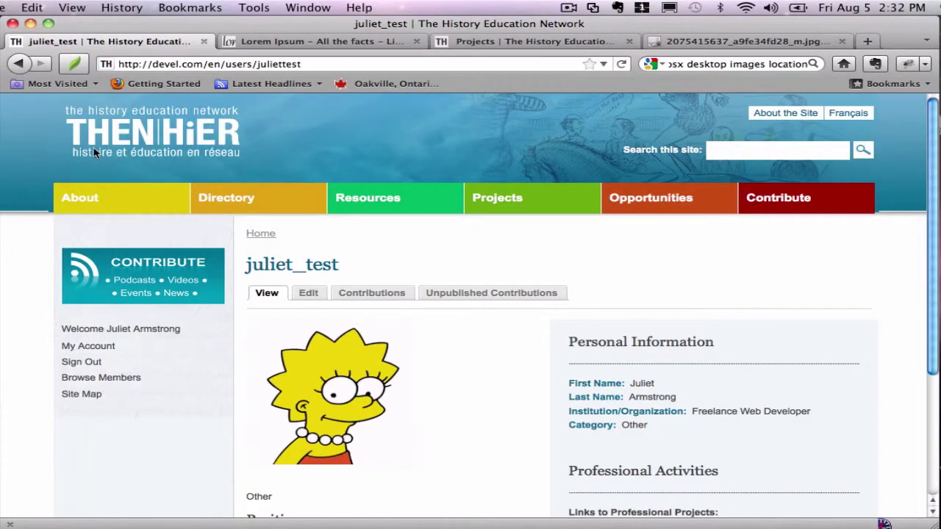
Return to the site's home page, reopen the account profile from it and look over the profile details.
{"action": "left_click", "coordinate": [117, 129]}
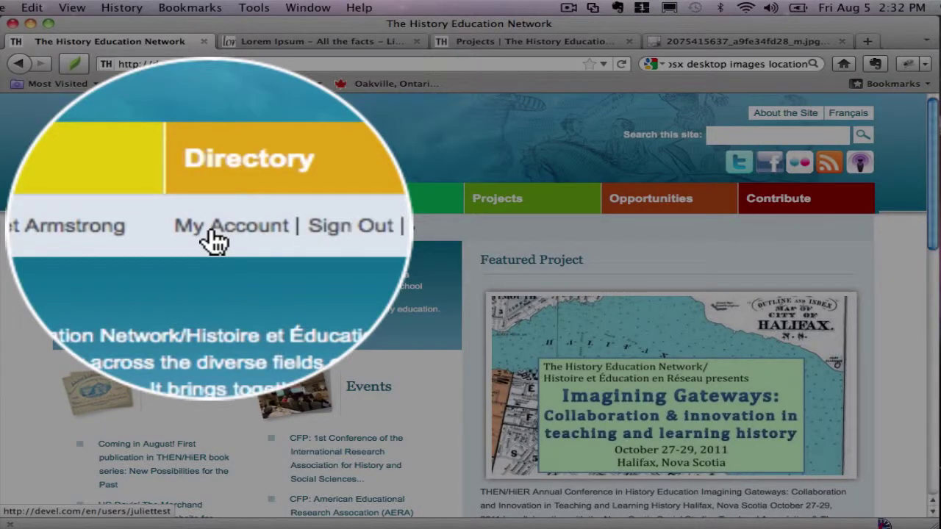
{"action": "left_click", "coordinate": [211, 234]}
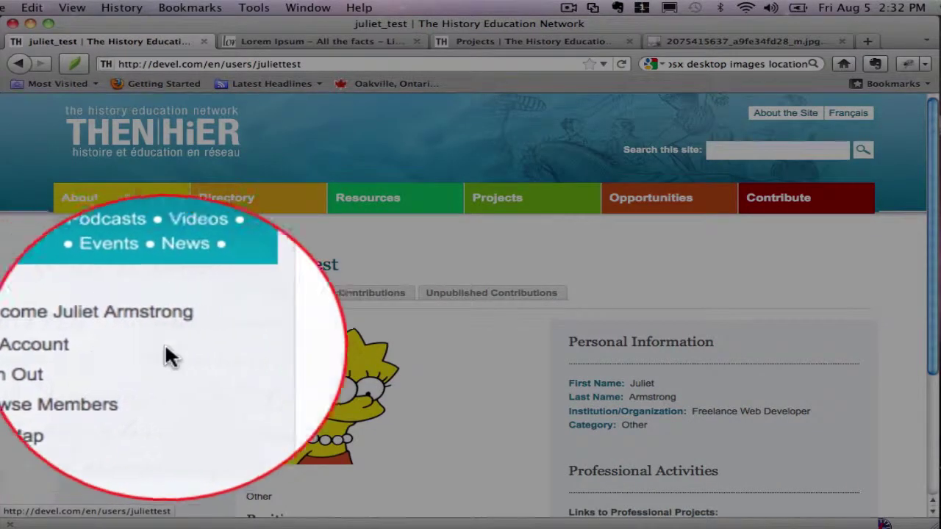
{"action": "scroll", "coordinate": [453, 362], "scroll_direction": "down", "scroll_amount": 1}
{"action": "scroll", "coordinate": [453, 361], "scroll_direction": "down", "scroll_amount": 5}
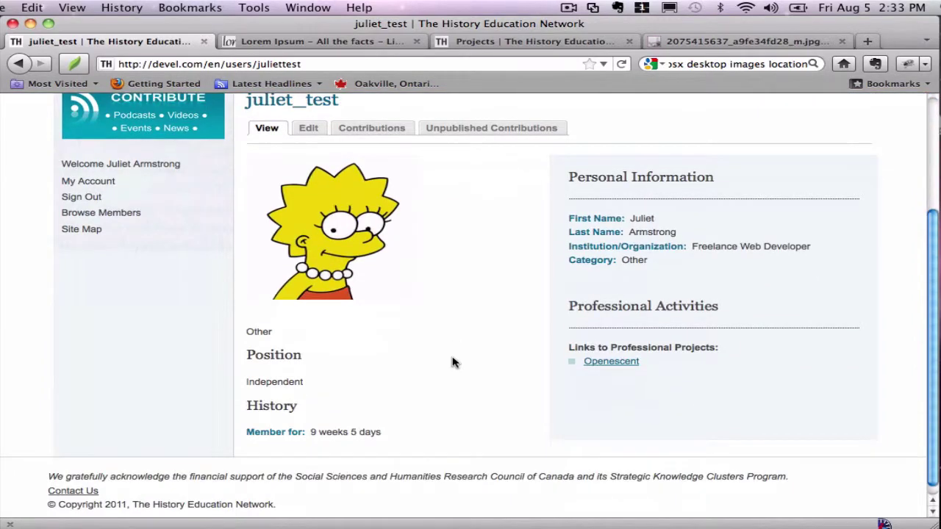
{"action": "scroll", "coordinate": [453, 362], "scroll_direction": "up", "scroll_amount": 5}
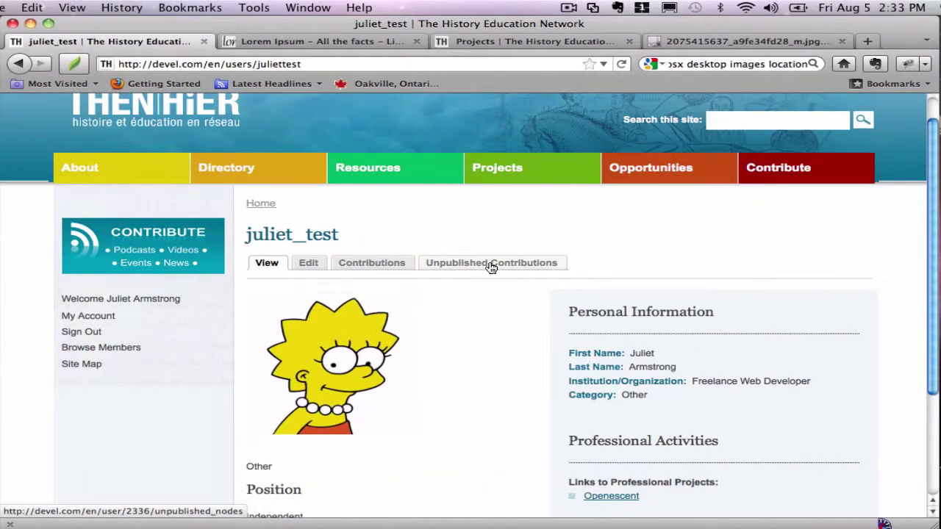
Open A Sample Blog Post from the account's unpublished contributions and bring it up for editing.
{"action": "left_click", "coordinate": [491, 265]}
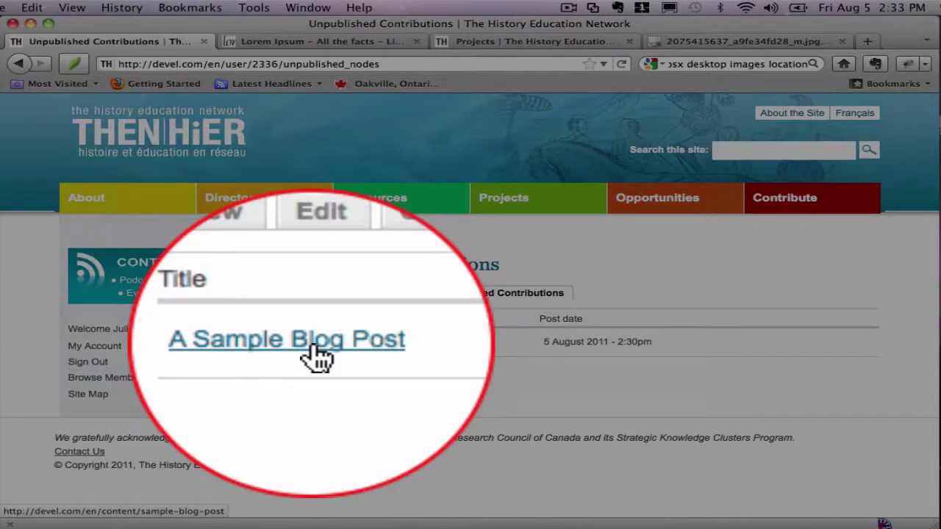
{"action": "left_click", "coordinate": [313, 344]}
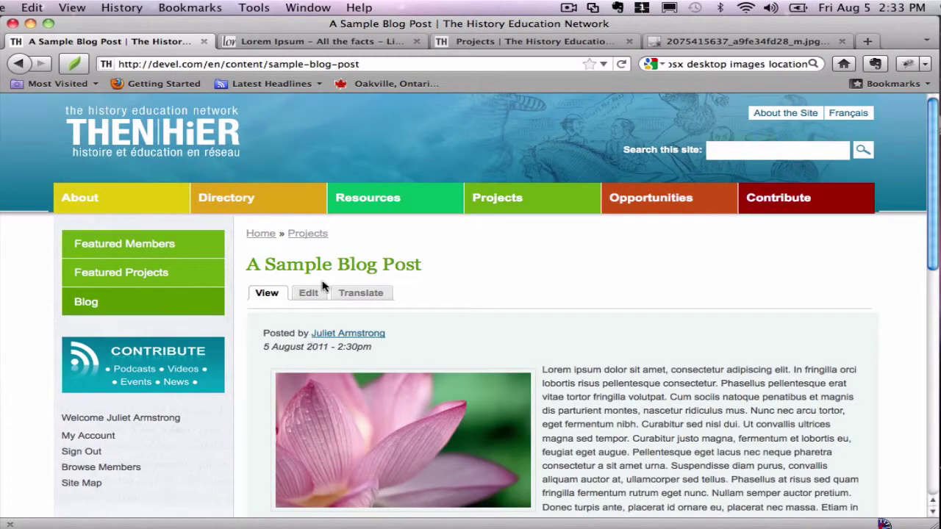
{"action": "left_click", "coordinate": [307, 293]}
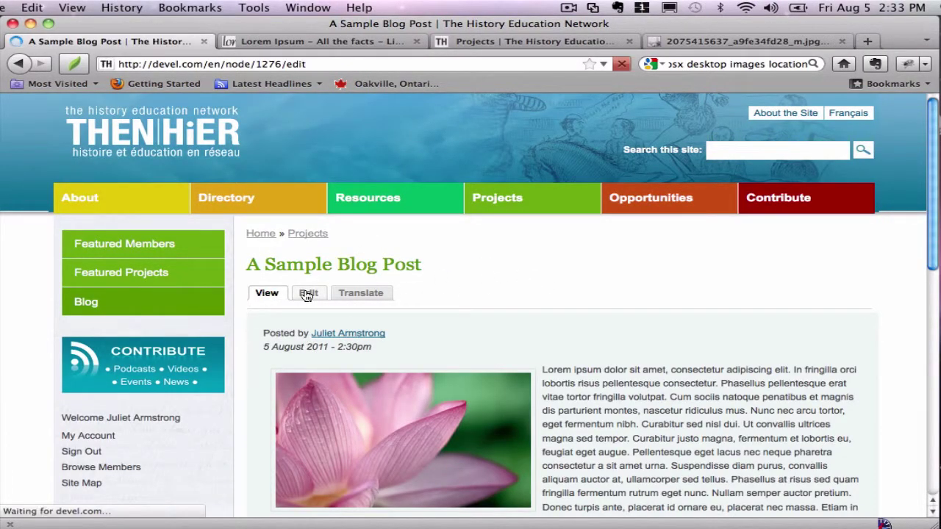
Review the sample post's edit form, including the body, teaser break, file attachments, language and the save, preview and delete options.
{"action": "scroll", "coordinate": [306, 295], "scroll_direction": "down", "scroll_amount": 5}
{"action": "scroll", "coordinate": [307, 295], "scroll_direction": "down", "scroll_amount": 2}
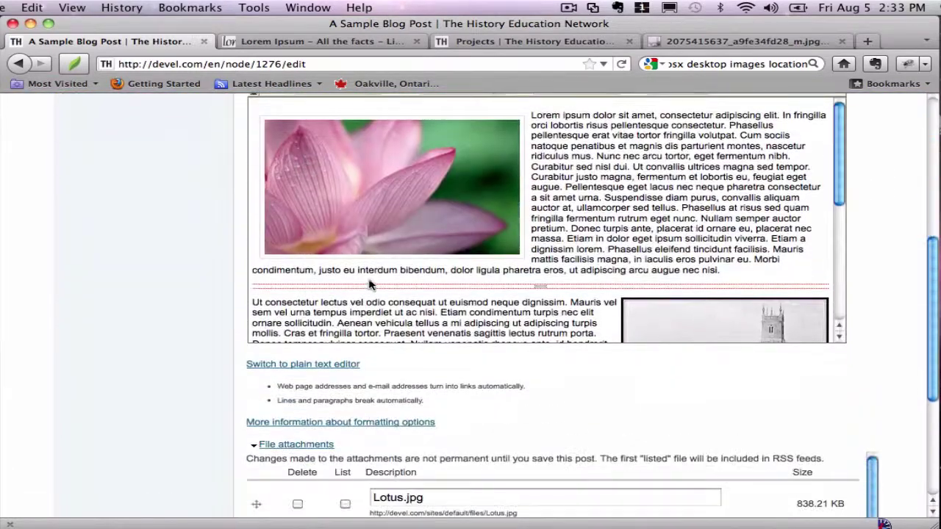
{"action": "scroll", "coordinate": [494, 353], "scroll_direction": "down", "scroll_amount": 6}
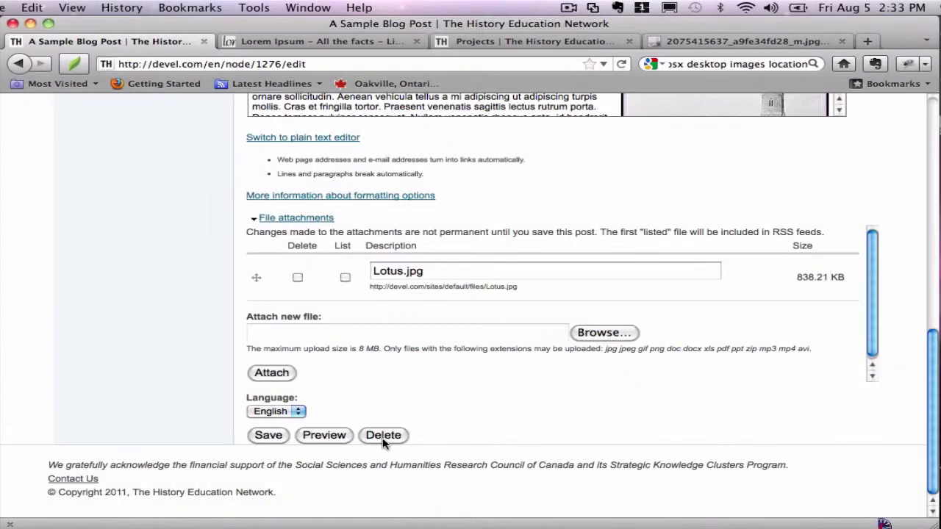
{"action": "scroll", "coordinate": [519, 395], "scroll_direction": "up", "scroll_amount": 15}
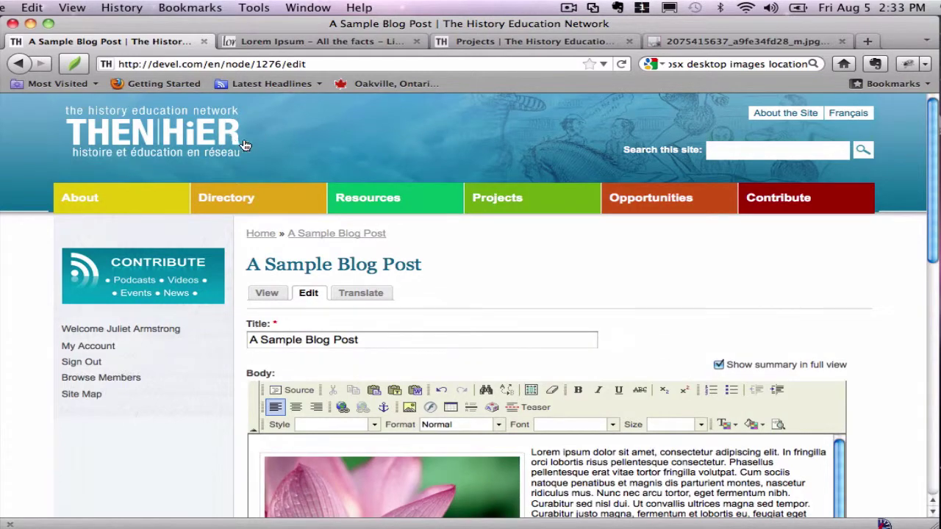
{"action": "scroll", "coordinate": [659, 310], "scroll_direction": "down", "scroll_amount": 5}
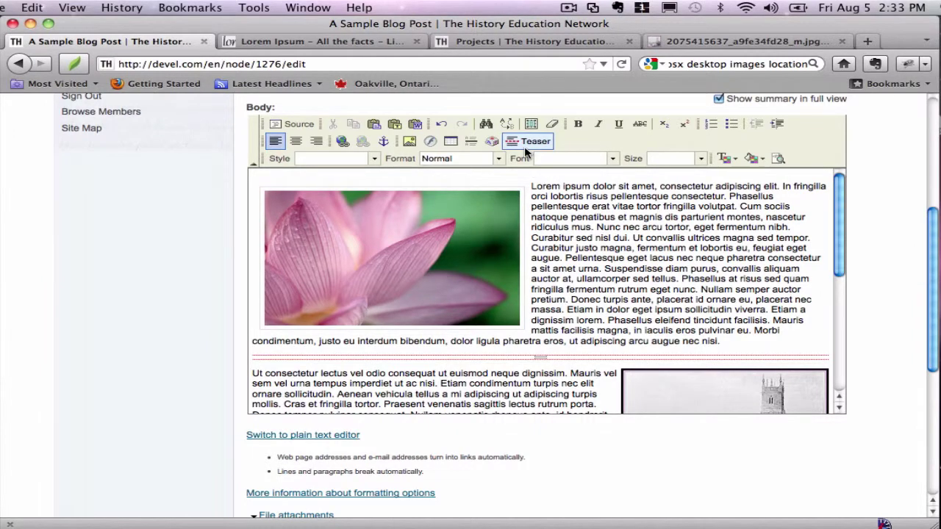
{"action": "scroll", "coordinate": [566, 329], "scroll_direction": "up", "scroll_amount": 5}
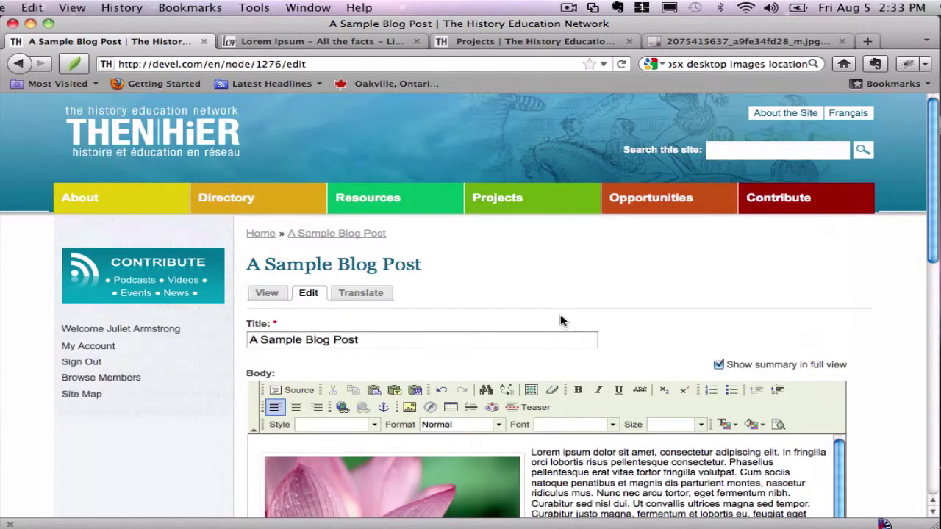
Go from the home page through Projects to the blog listing and find the Aboriginal Stories teaser.
{"action": "left_click", "coordinate": [165, 136]}
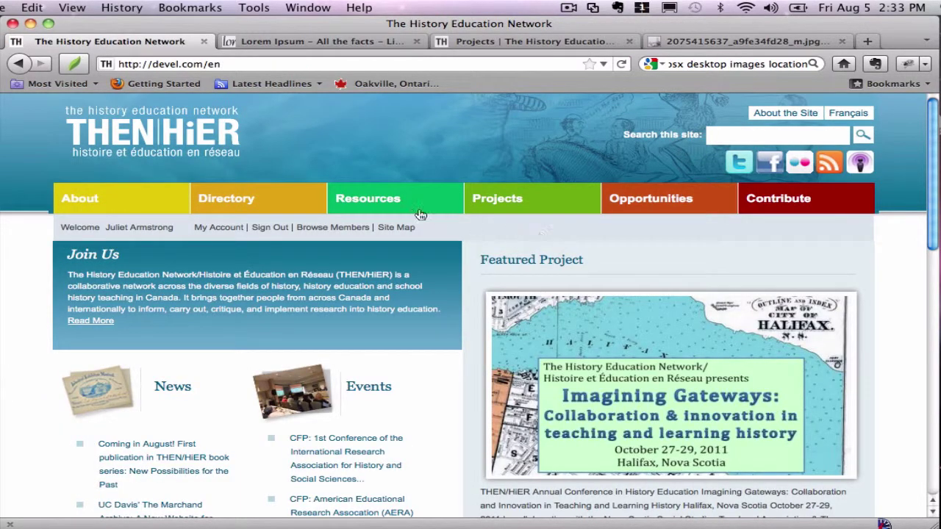
{"action": "left_click", "coordinate": [522, 197]}
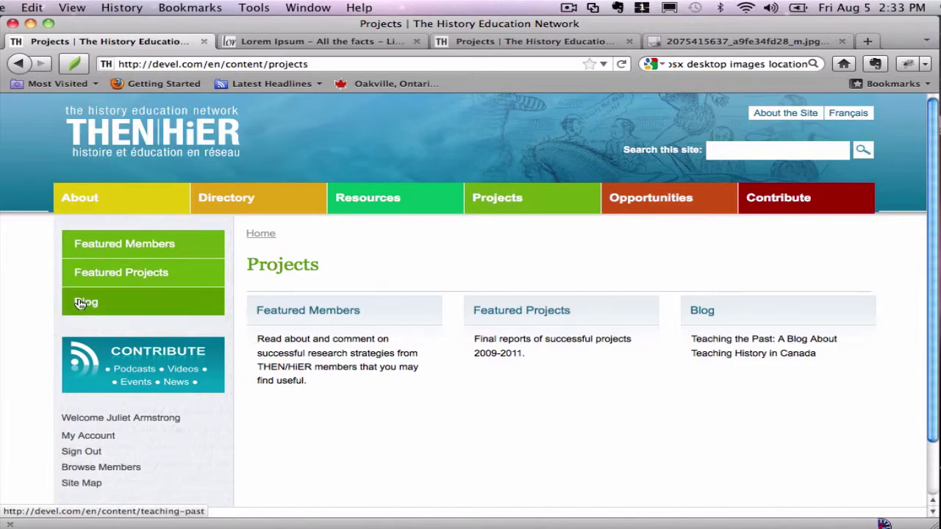
{"action": "left_click", "coordinate": [81, 303]}
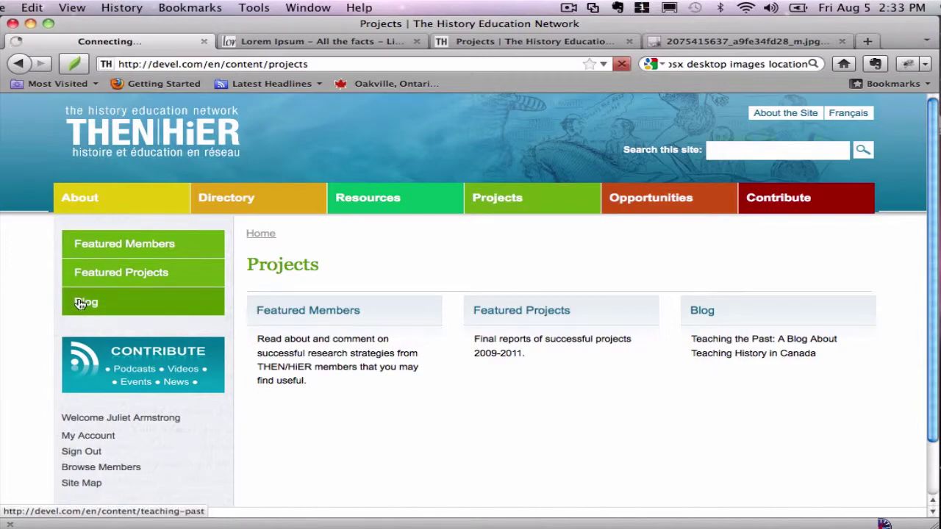
{"action": "scroll", "coordinate": [495, 294], "scroll_direction": "down", "scroll_amount": 10}
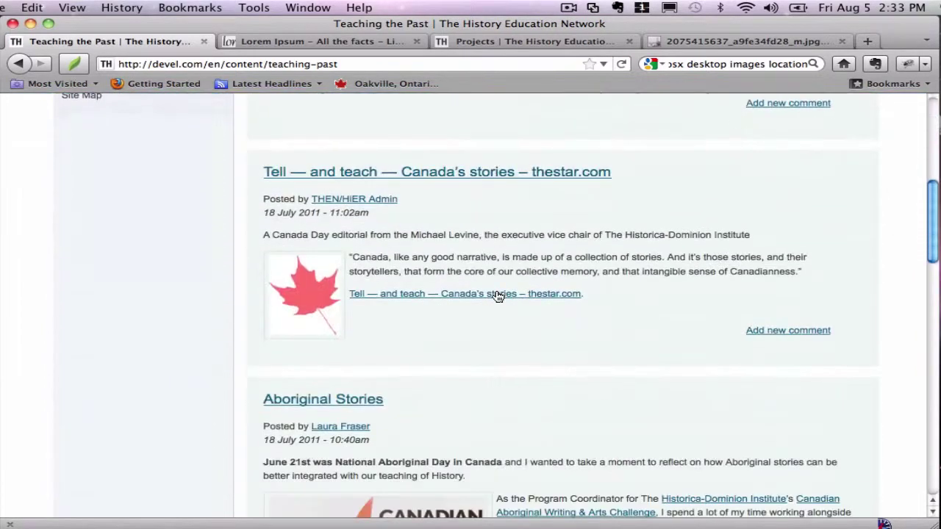
{"action": "scroll", "coordinate": [498, 294], "scroll_direction": "down", "scroll_amount": 7}
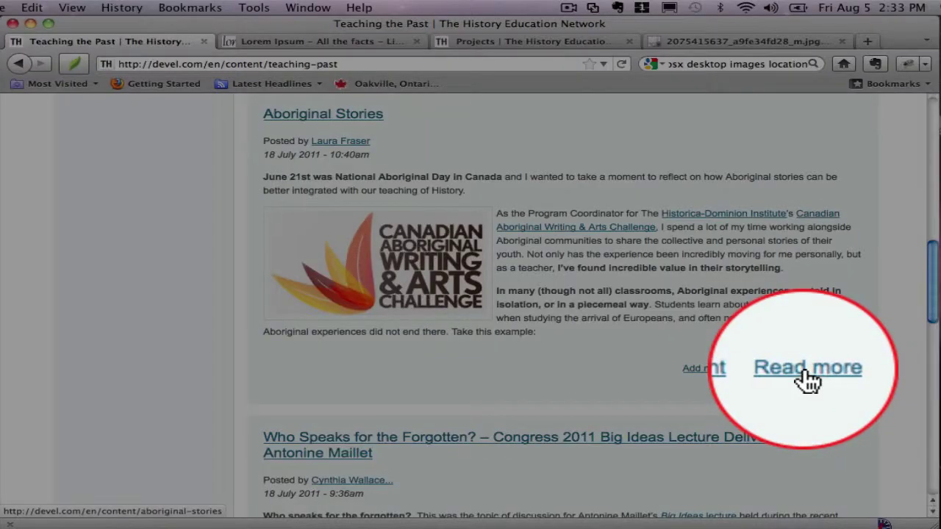
Open the full Aboriginal Stories post from its teaser and look over the text and images.
{"action": "left_click", "coordinate": [807, 375]}
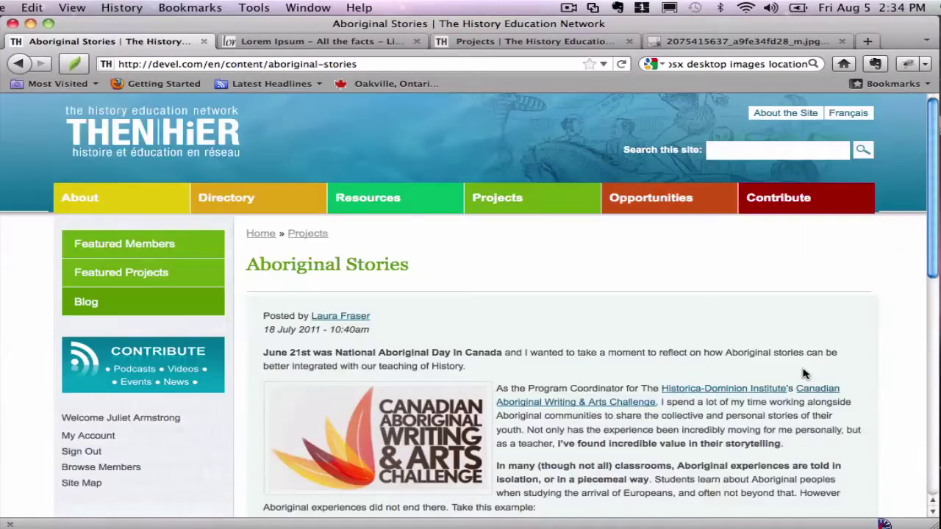
{"action": "scroll", "coordinate": [804, 373], "scroll_direction": "down", "scroll_amount": 5}
{"action": "scroll", "coordinate": [804, 373], "scroll_direction": "down", "scroll_amount": 3}
{"action": "scroll", "coordinate": [804, 373], "scroll_direction": "up", "scroll_amount": 8}
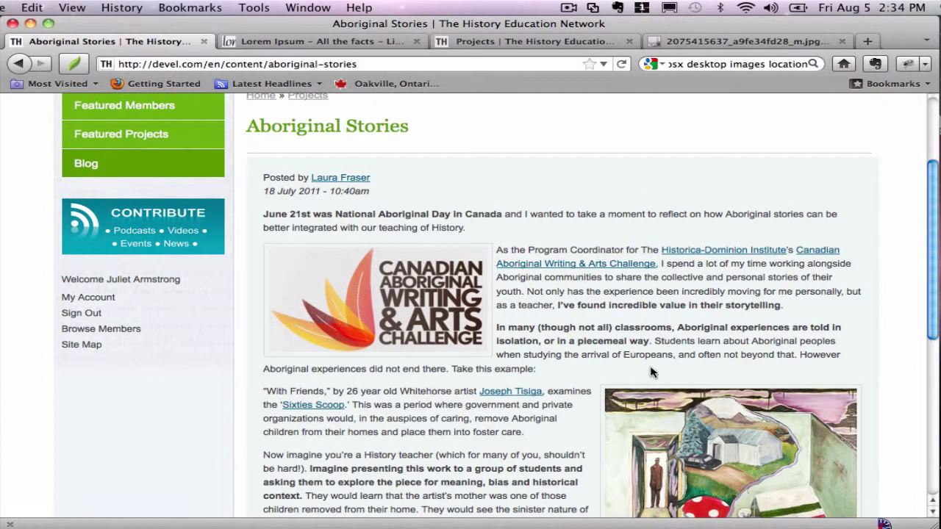
Reopen A Sample Blog Post for editing through the account's unpublished contributions and view the body around the Flickr image.
{"action": "left_click", "coordinate": [109, 301]}
{"action": "left_click", "coordinate": [440, 294]}
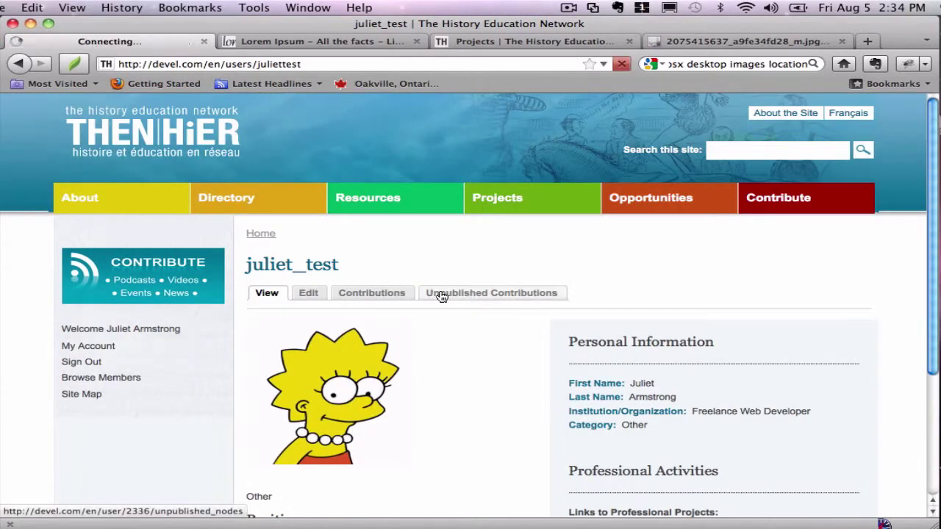
{"action": "left_click", "coordinate": [288, 344]}
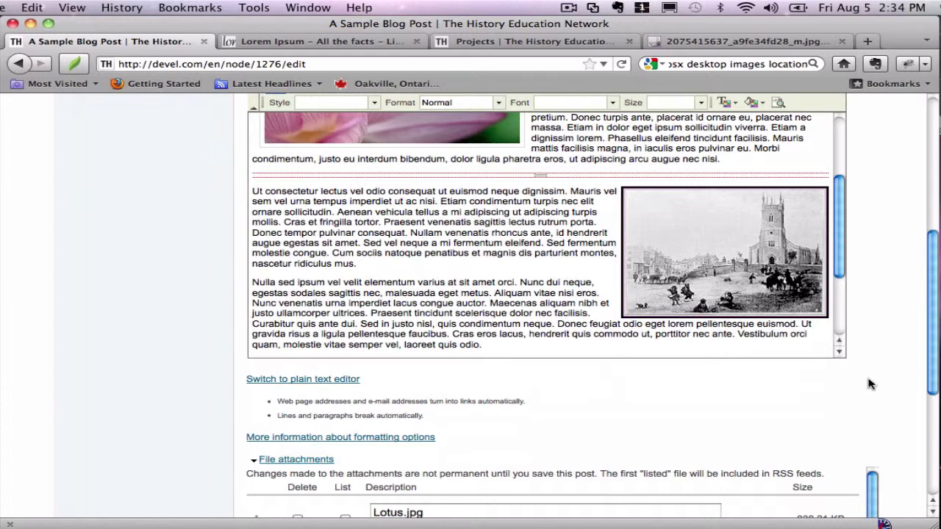
Open the Vimeo website in a new browser tab and look over the videos on its home page.
{"action": "key", "text": "super+t"}
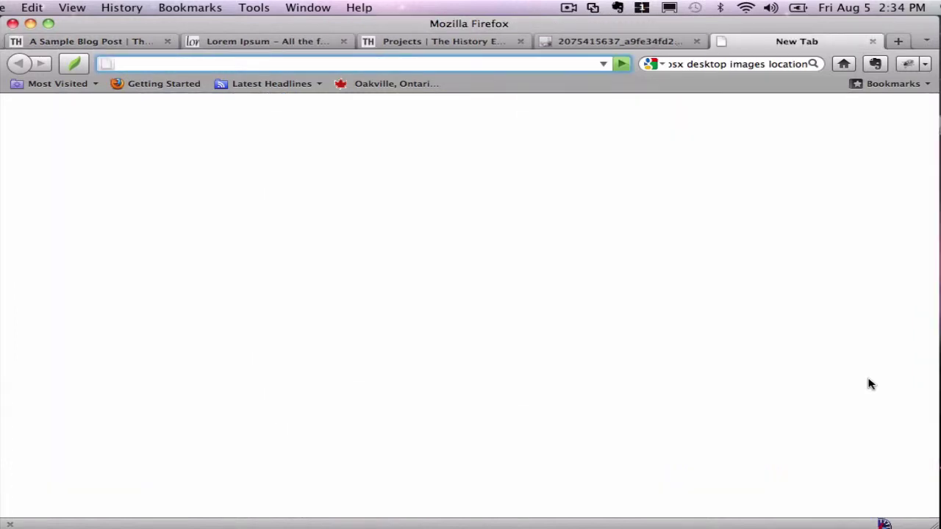
{"action": "type", "text": "vimeo.org"}
{"action": "key", "text": "Return"}
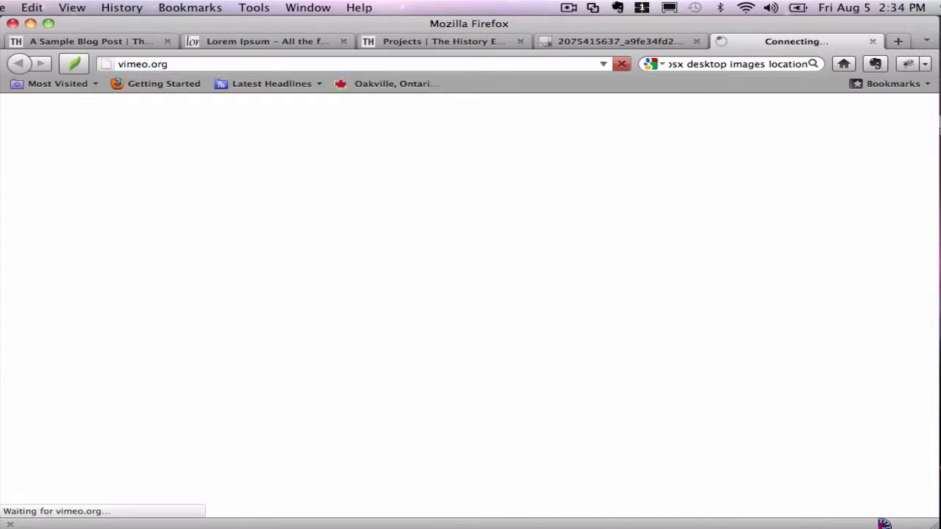
{"action": "scroll", "coordinate": [344, 313], "scroll_direction": "down", "scroll_amount": 5}
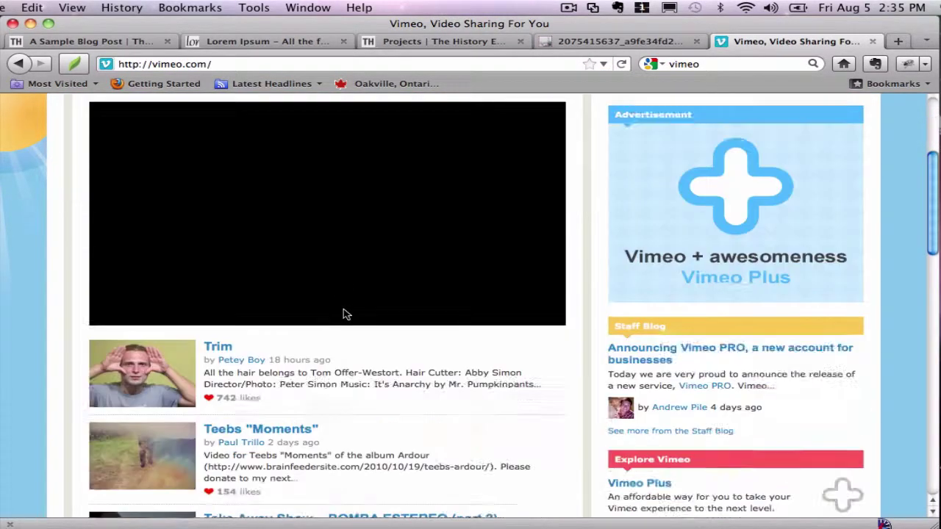
Open the embed code of the featured Bridge video on Vimeo and copy the entire code.
{"action": "scroll", "coordinate": [344, 313], "scroll_direction": "down", "scroll_amount": 1}
{"action": "scroll", "coordinate": [344, 312], "scroll_direction": "up", "scroll_amount": 4}
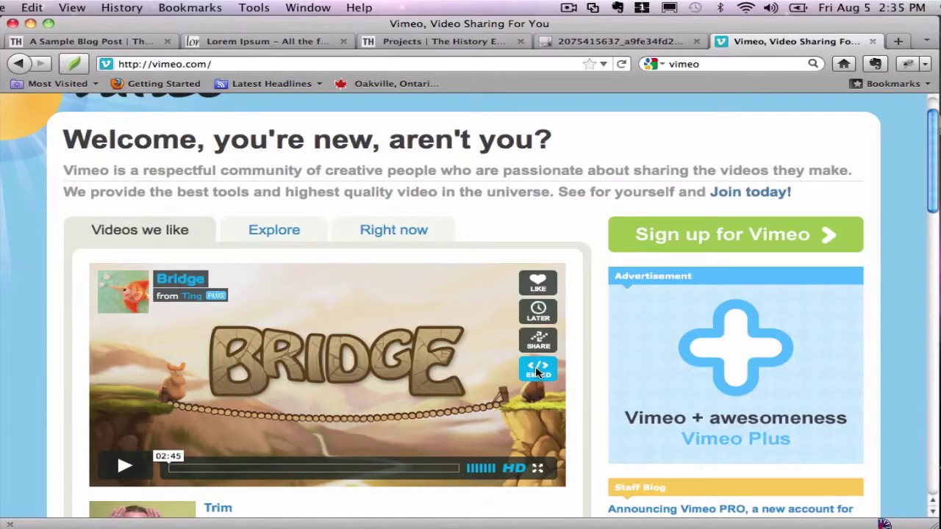
{"action": "left_click", "coordinate": [537, 371]}
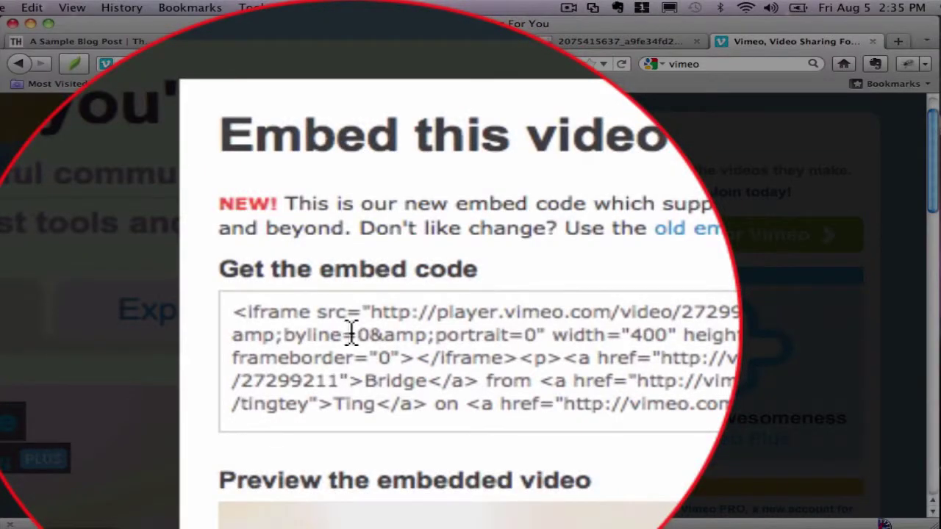
{"action": "left_click", "coordinate": [352, 335]}
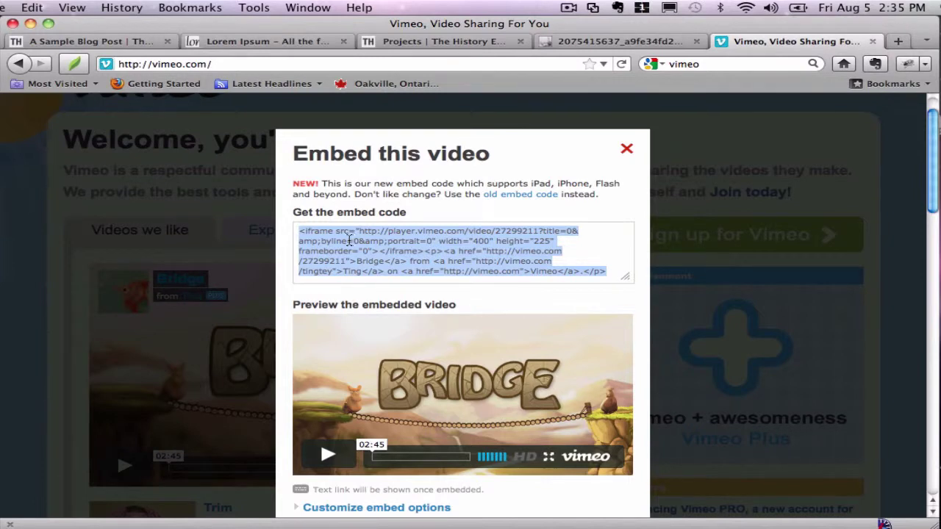
Return to editing A Sample Blog Post and switch its body to the HTML source view.
{"action": "left_click", "coordinate": [135, 42]}
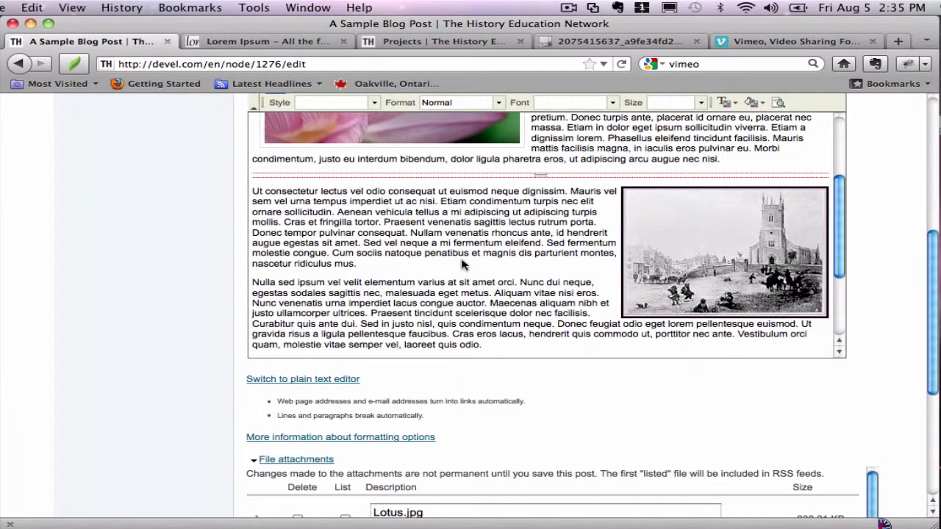
{"action": "scroll", "coordinate": [462, 264], "scroll_direction": "down", "scroll_amount": 5}
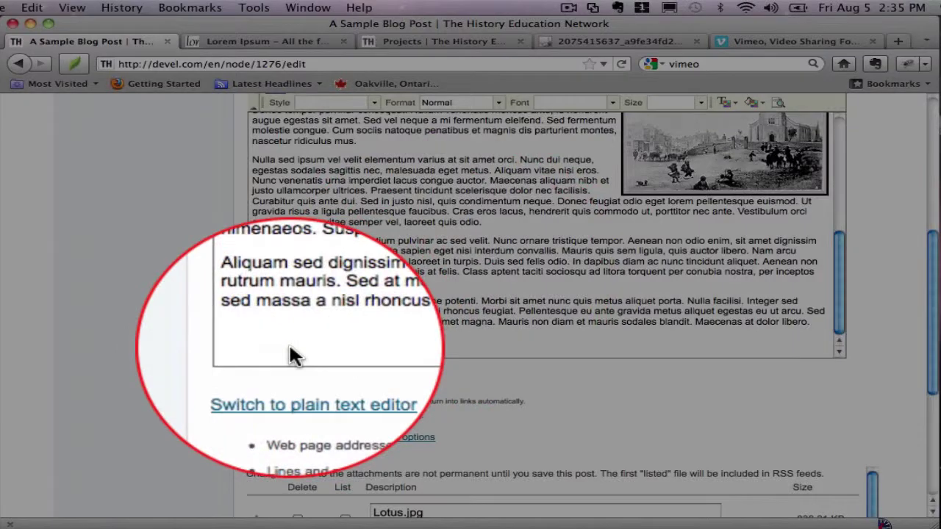
{"action": "left_click", "coordinate": [288, 345]}
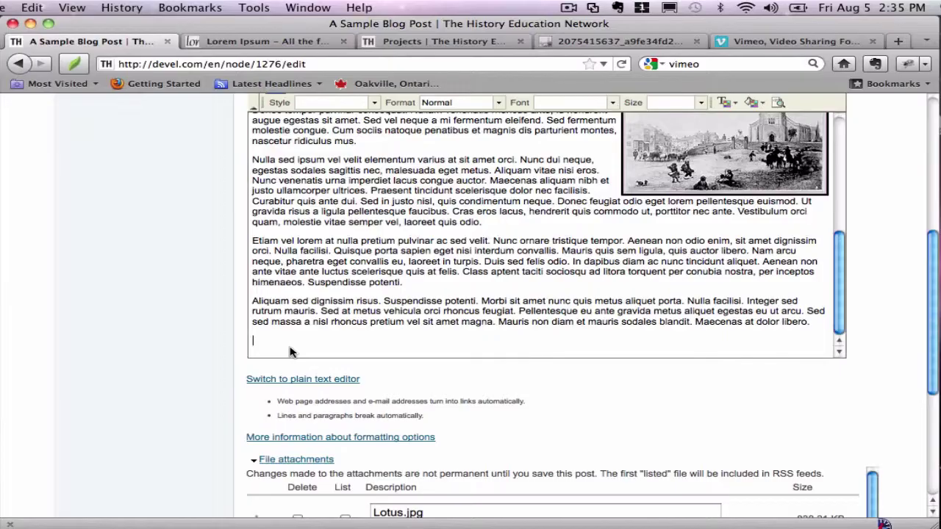
{"action": "scroll", "coordinate": [290, 351], "scroll_direction": "up", "scroll_amount": 15}
{"action": "right_click", "coordinate": [290, 351]}
{"action": "scroll", "coordinate": [290, 351], "scroll_direction": "up", "scroll_amount": 4}
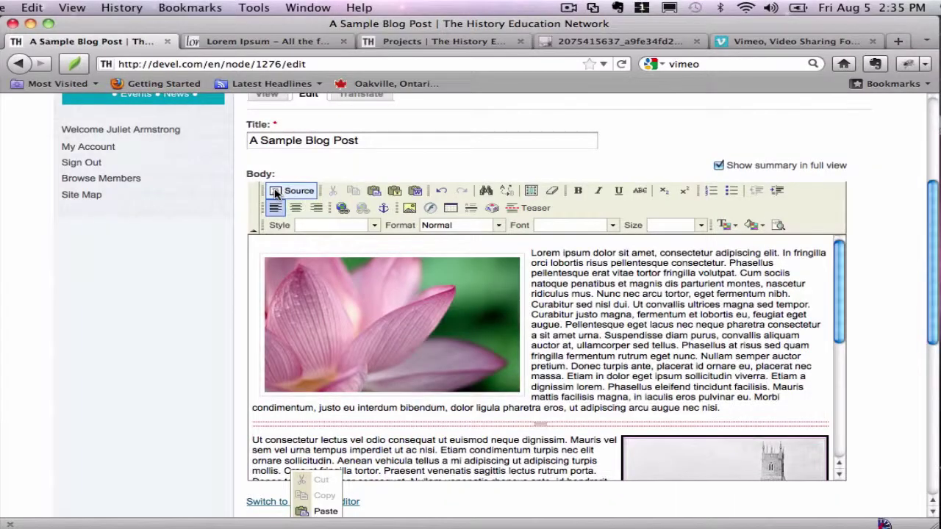
{"action": "left_click", "coordinate": [276, 193]}
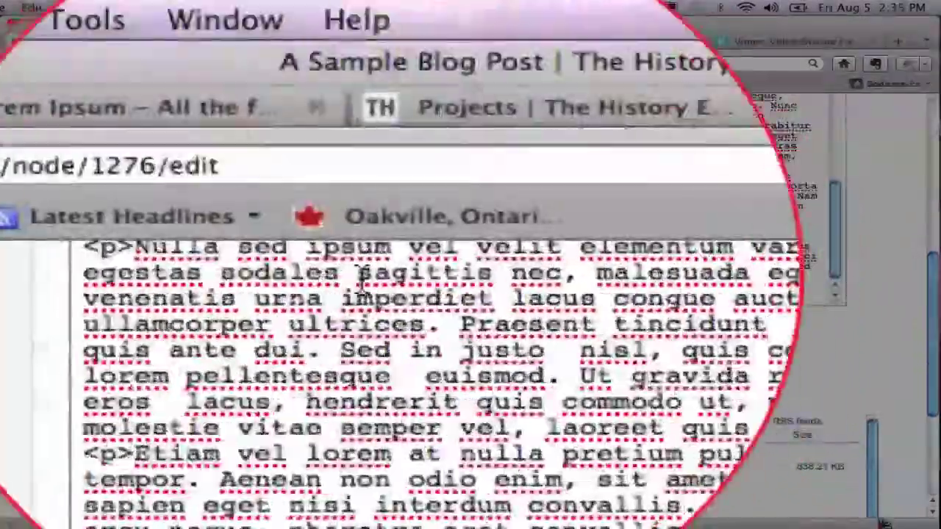
Paste the Bridge video's embed code on a new line after the final closing div tag in the source.
{"action": "scroll", "coordinate": [430, 230], "scroll_direction": "up", "scroll_amount": 5}
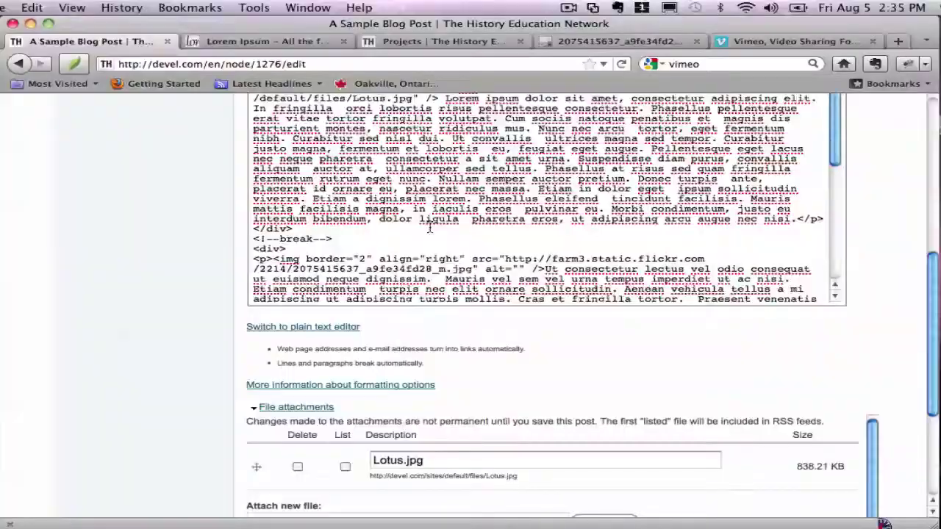
{"action": "scroll", "coordinate": [430, 230], "scroll_direction": "down", "scroll_amount": 10}
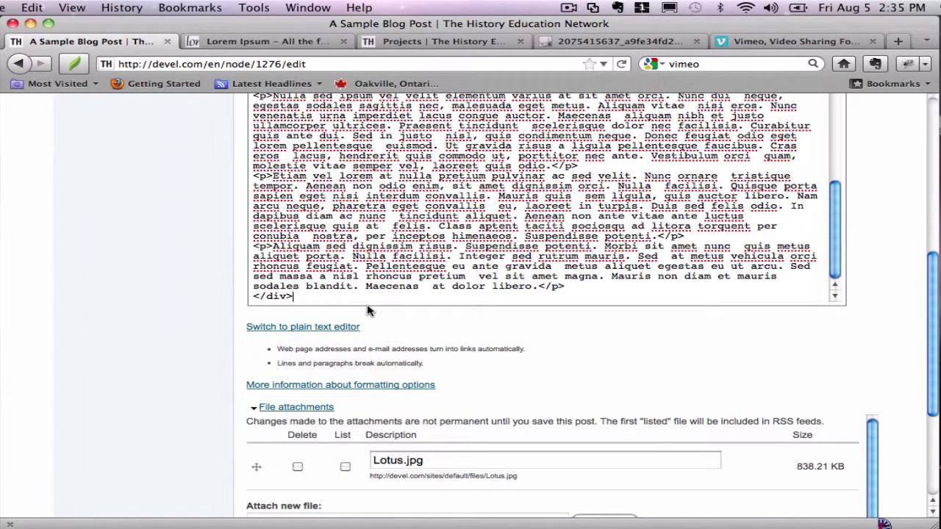
{"action": "key", "text": "Return"}
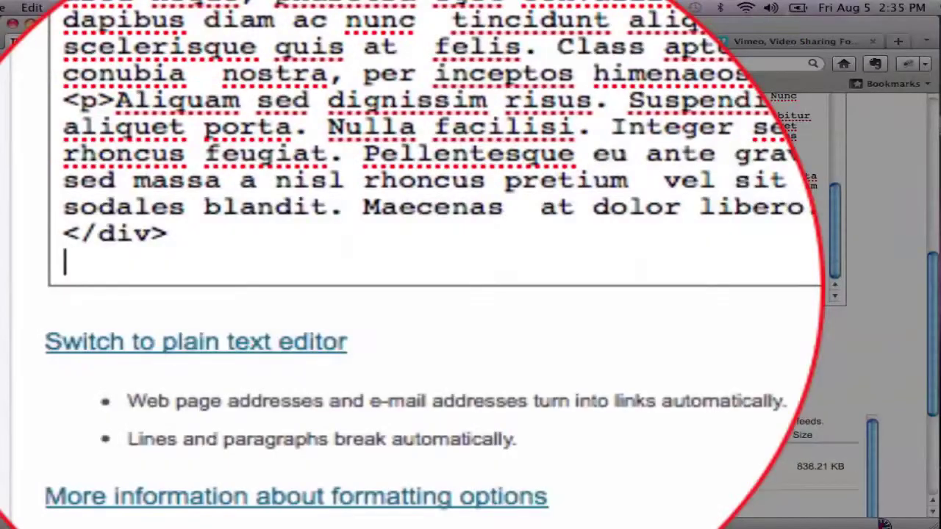
{"action": "key", "text": "super+v"}
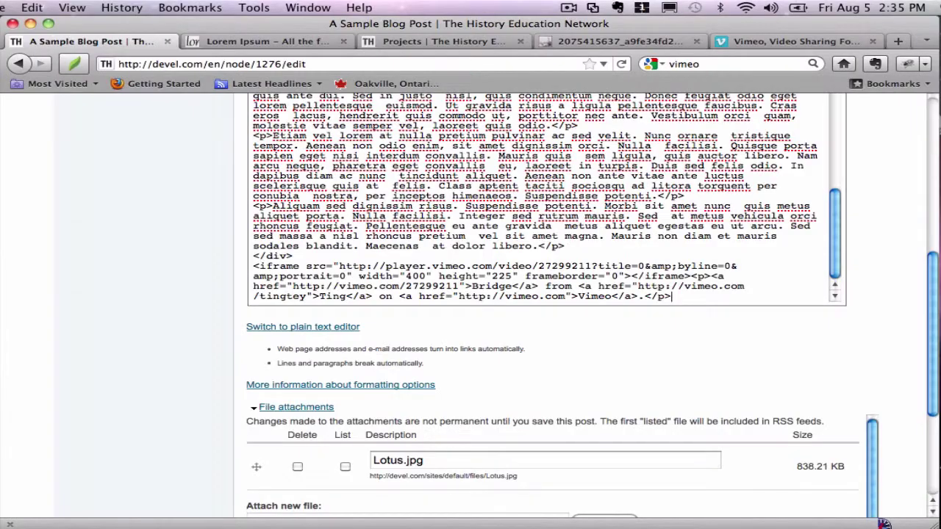
Save the blog post and check the embedded Bridge video at the end of the published text.
{"action": "scroll", "coordinate": [471, 309], "scroll_direction": "down", "scroll_amount": 5}
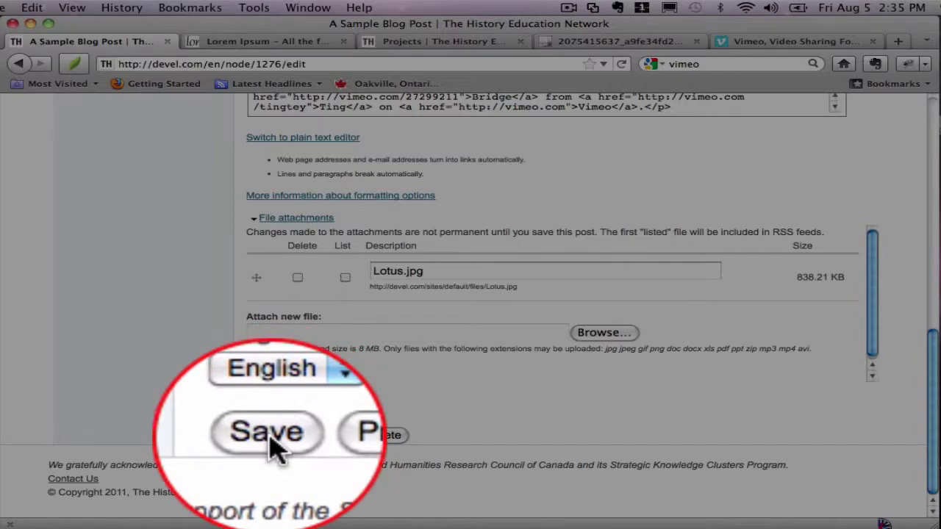
{"action": "left_click", "coordinate": [272, 445]}
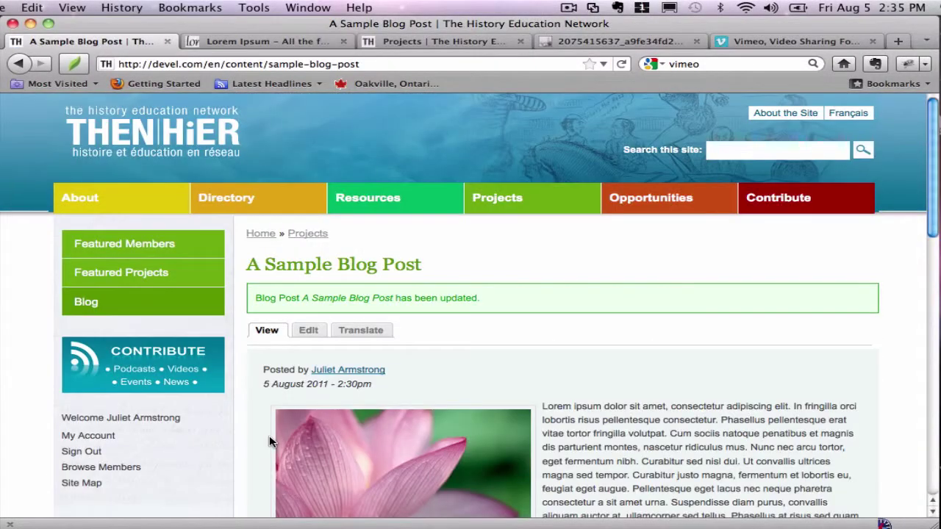
{"action": "scroll", "coordinate": [269, 435], "scroll_direction": "down", "scroll_amount": 8}
{"action": "scroll", "coordinate": [269, 441], "scroll_direction": "down", "scroll_amount": 8}
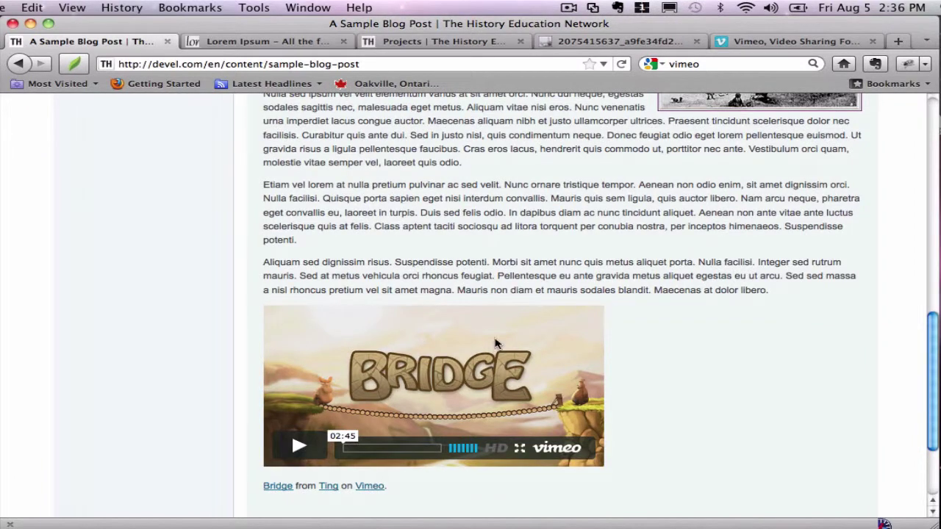
Open the site's Contact page from the About section and look over the contact form.
{"action": "scroll", "coordinate": [498, 199], "scroll_direction": "up", "scroll_amount": 20}
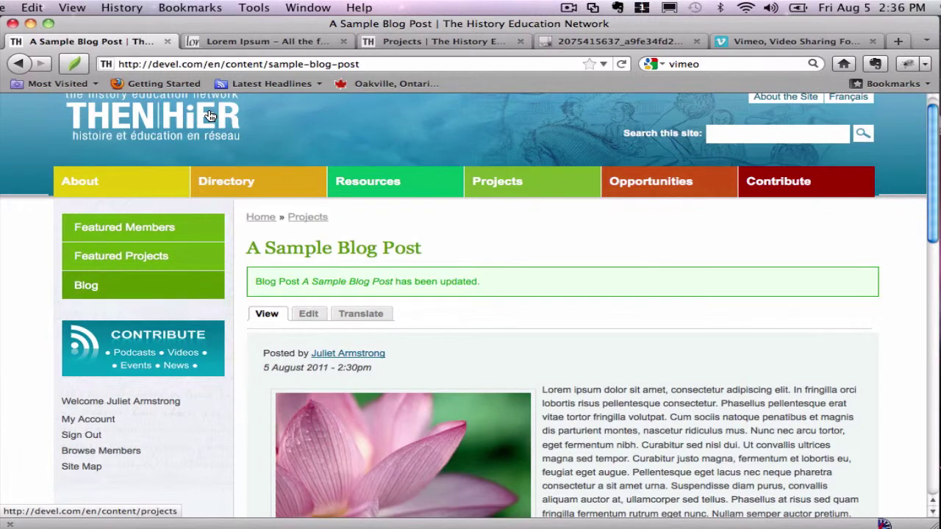
{"action": "left_click", "coordinate": [92, 184]}
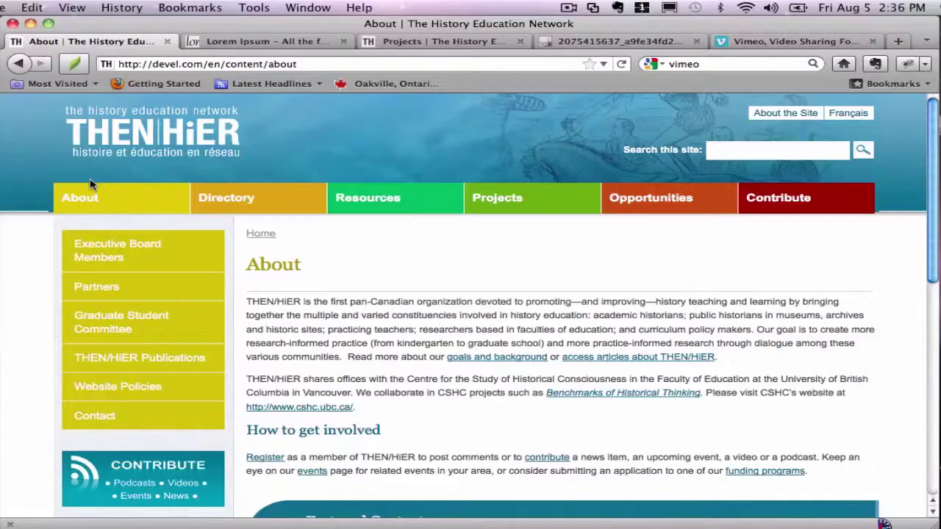
{"action": "scroll", "coordinate": [90, 183], "scroll_direction": "down", "scroll_amount": 3}
{"action": "left_click", "coordinate": [103, 290]}
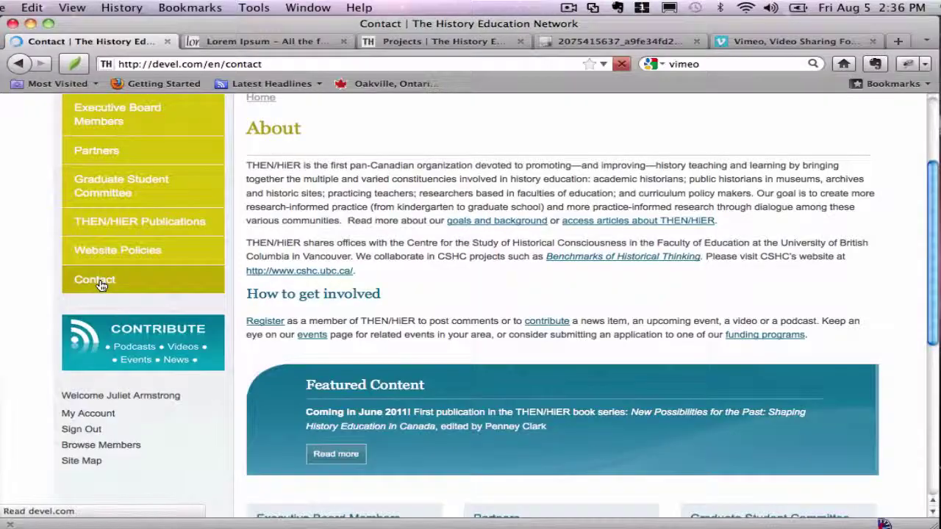
{"action": "scroll", "coordinate": [518, 305], "scroll_direction": "down", "scroll_amount": 6}
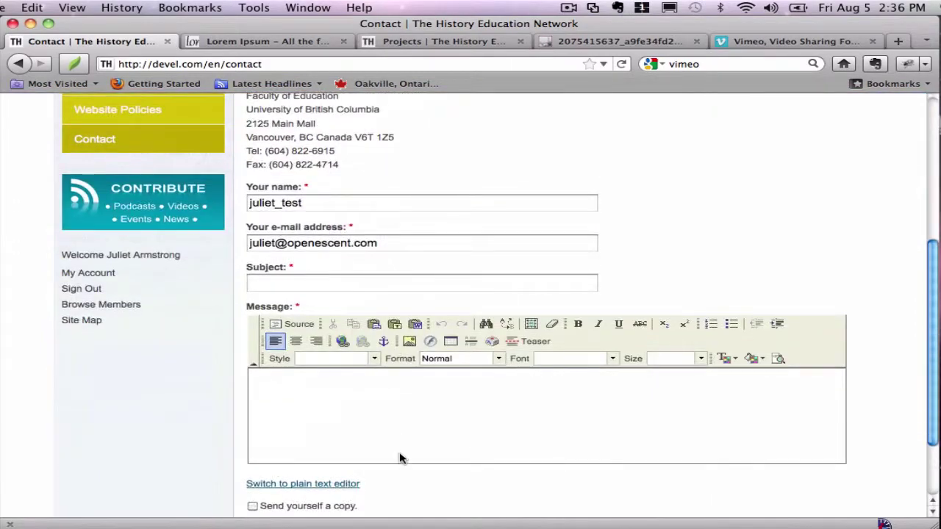